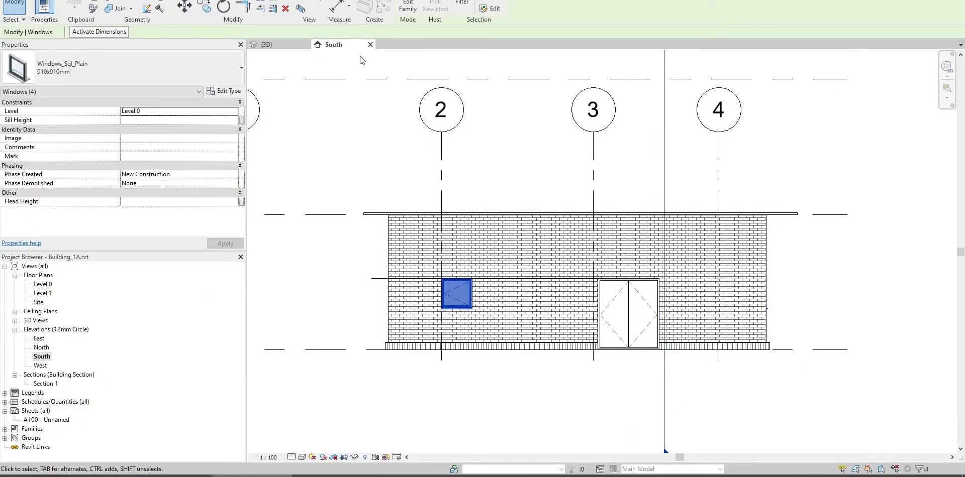
Close the South and {3D} views and discard changes to Building_1A.rvt
click(370, 44)
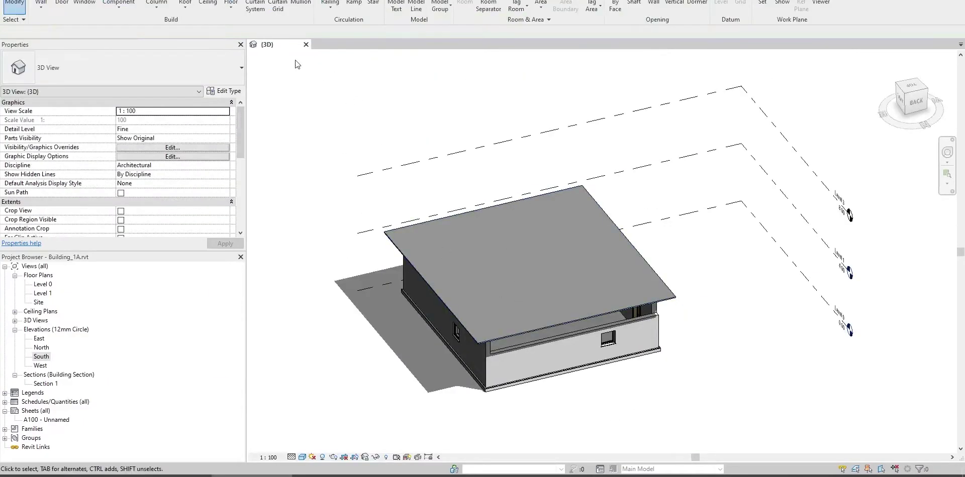
click(306, 45)
click(494, 224)
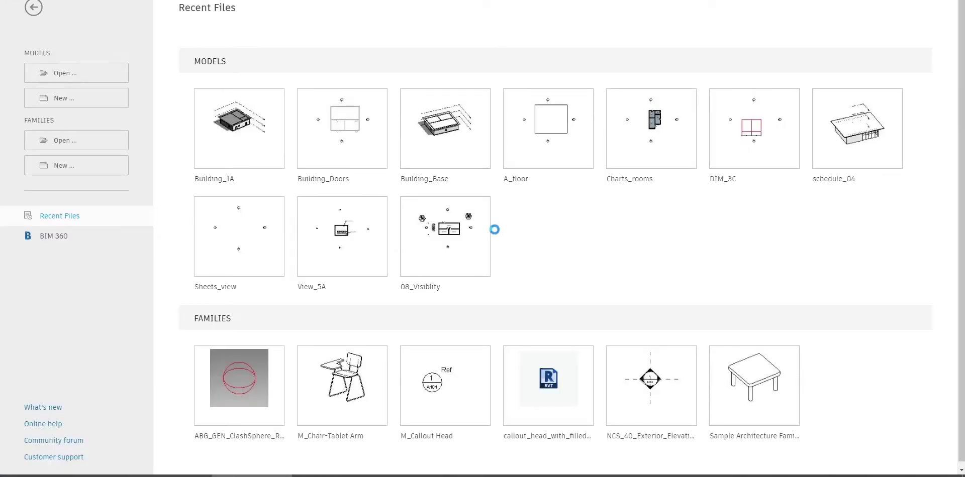
Open Building_1C.rvt from the Practice Exam 1 files
key(ctrl+o)
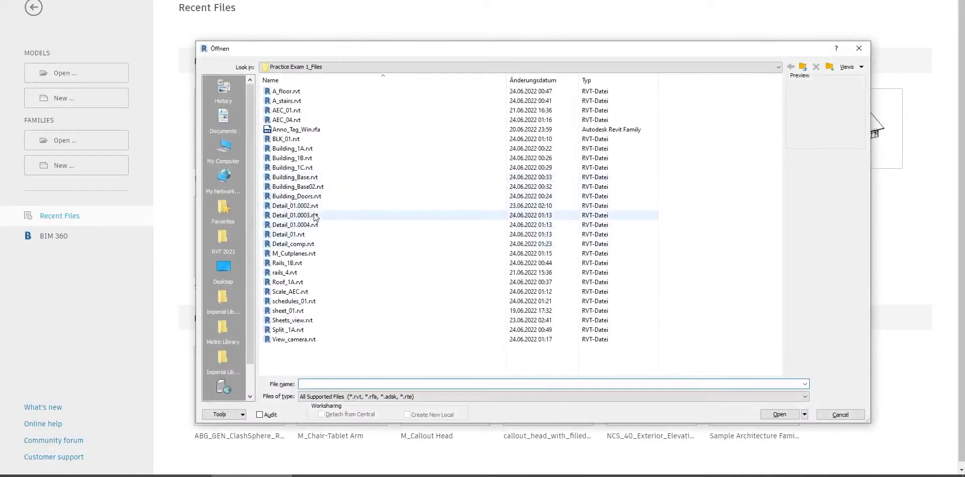
click(307, 169)
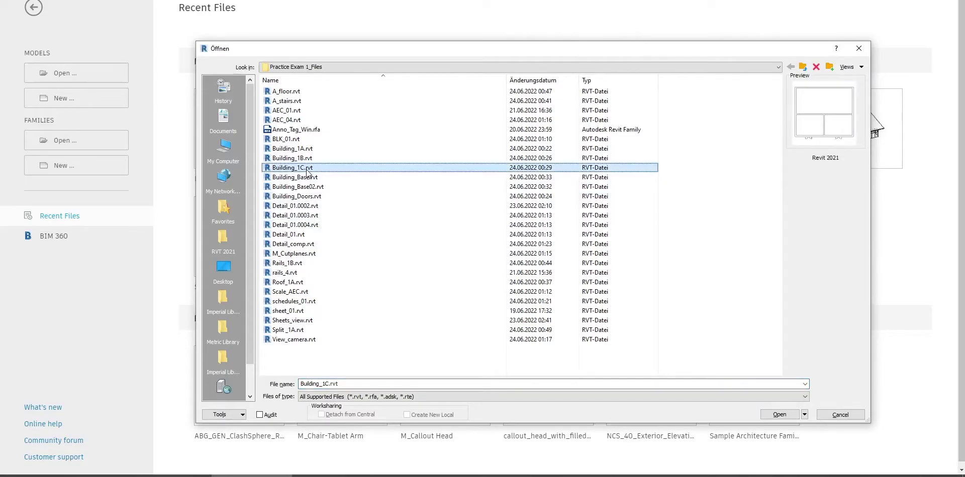
double_click(306, 168)
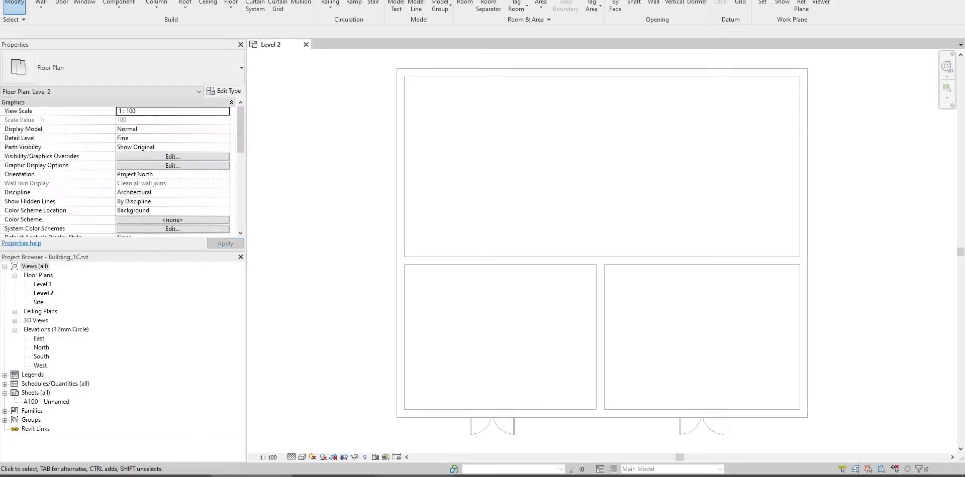
Read quiz Question 5 in the browser, then return to Revit
click(385, 472)
click(384, 472)
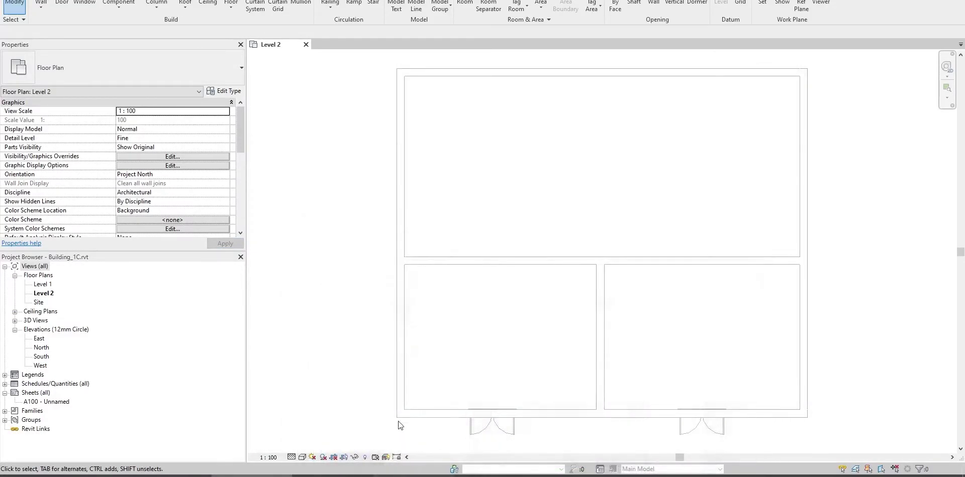
click(151, 472)
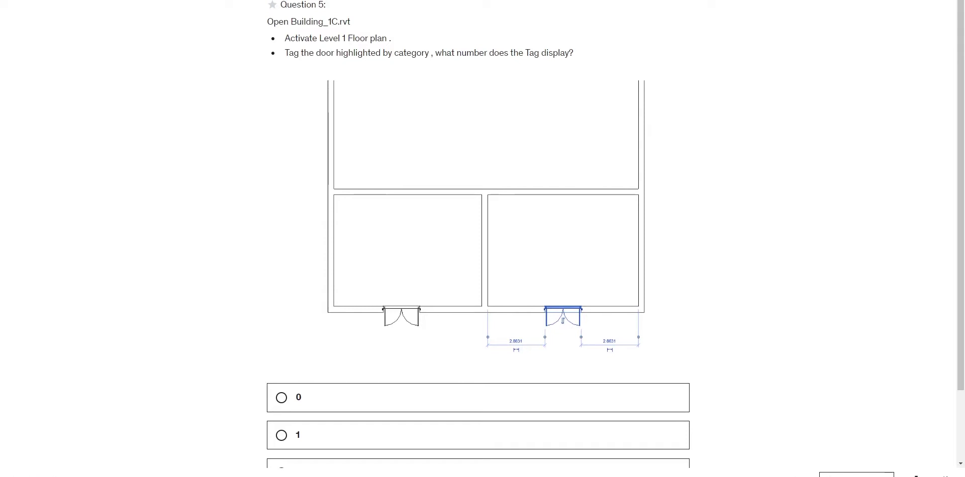
key(alt+Tab)
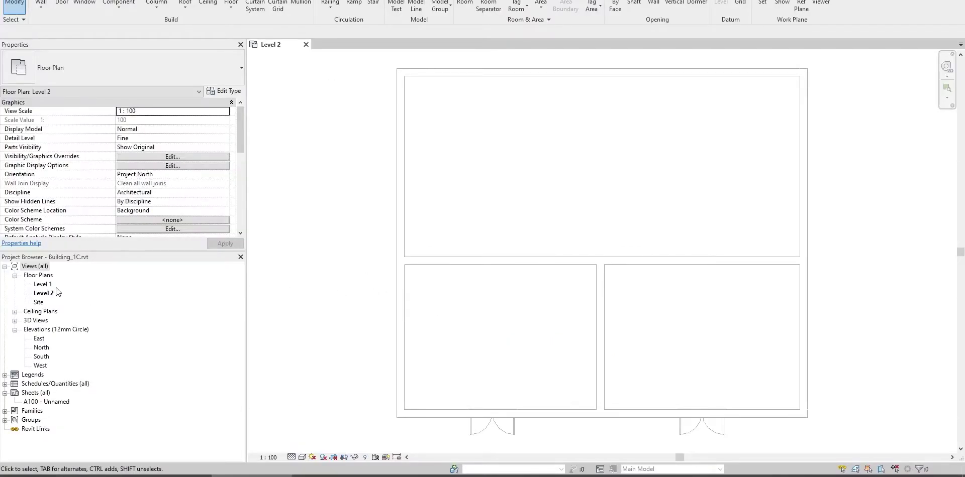
Open the Level 1 floor plan and bring it into view
double_click(43, 284)
middle_drag(639, 318, 582, 293)
scroll(582, 293, down, 3)
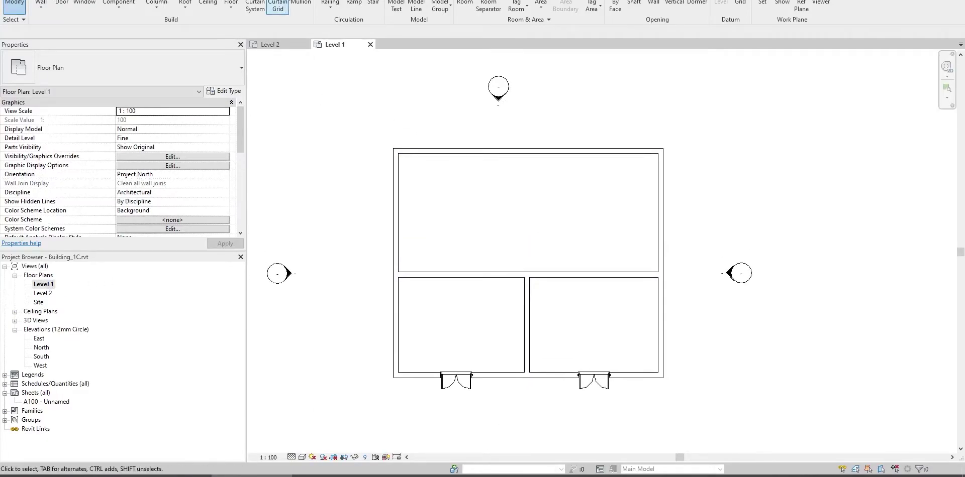
Tag the right-hand door by category, revealing its number 2
click(229, 0)
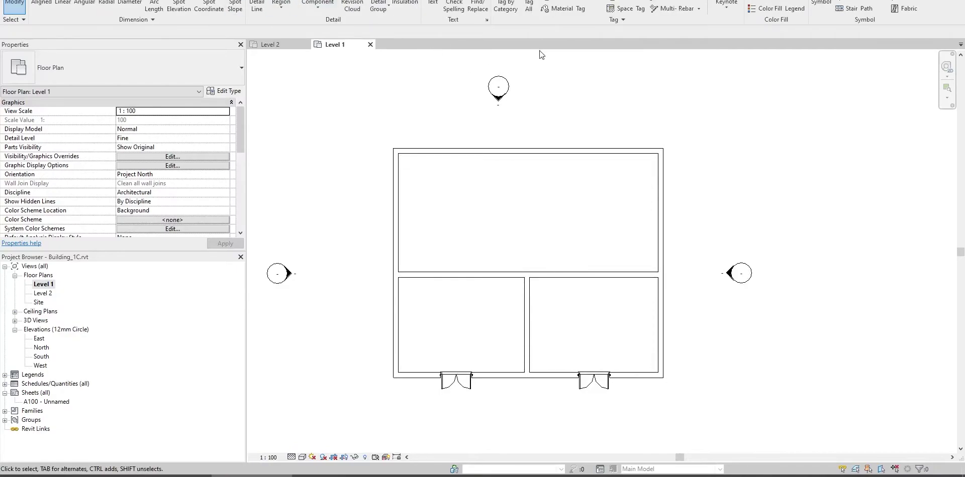
click(505, 6)
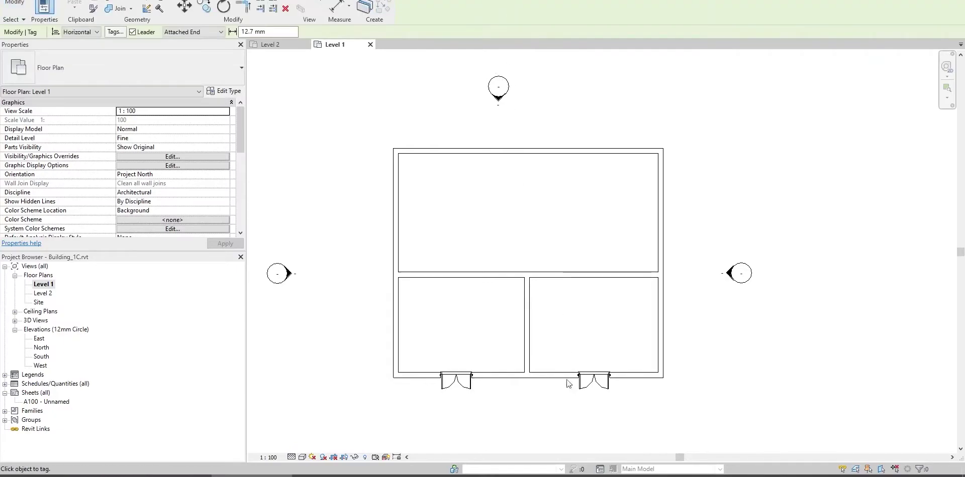
click(600, 390)
scroll(659, 366, up, 2)
middle_drag(659, 366, 593, 259)
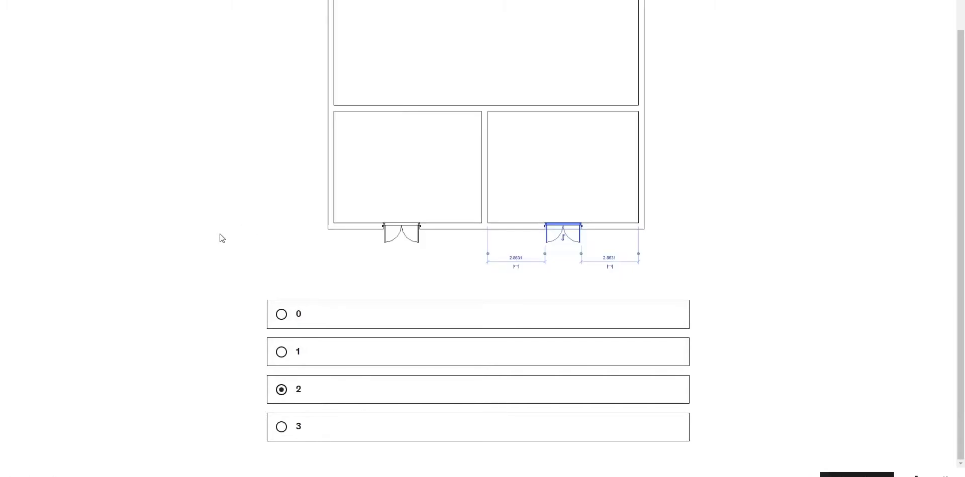
Submit answer 2 for Question 5 and load Question 6
scroll(221, 238, up, 2)
scroll(734, 416, down, 2)
click(856, 475)
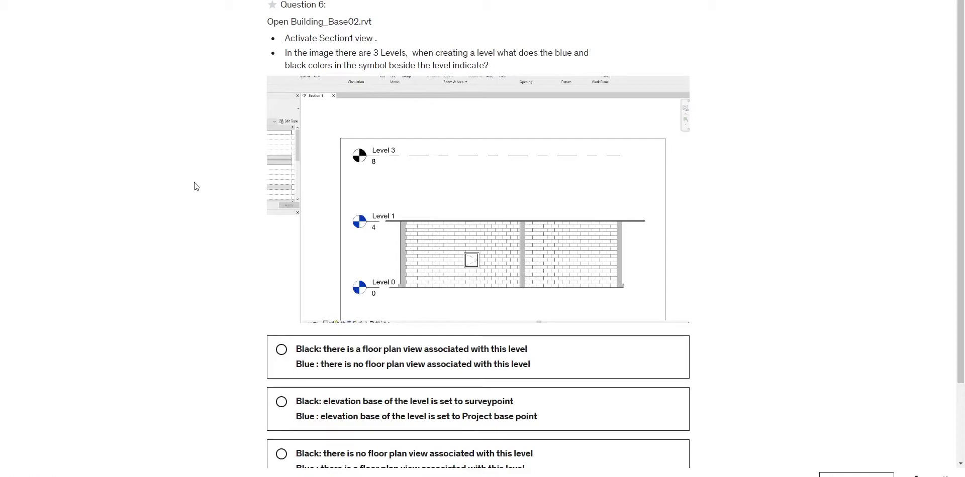
Scroll through Question 6's four answer choices and back to the top
scroll(194, 185, down, 2)
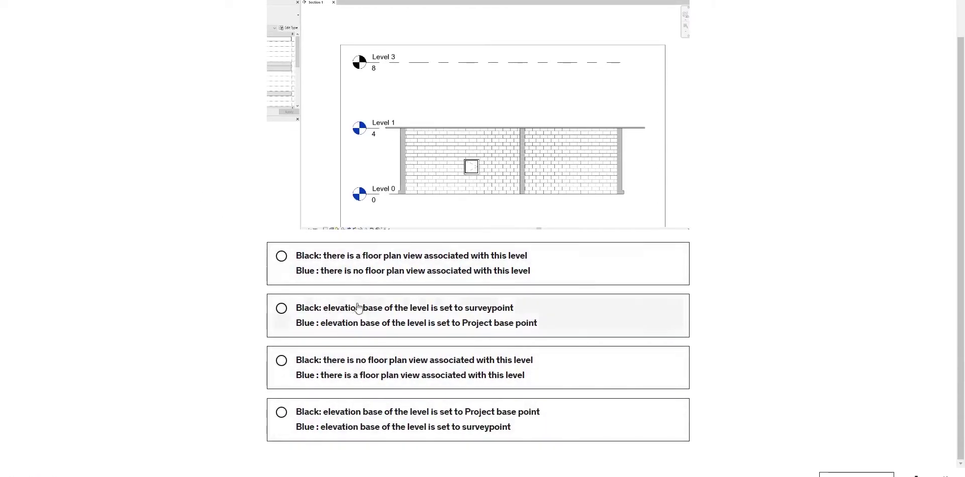
scroll(124, 225, up, 2)
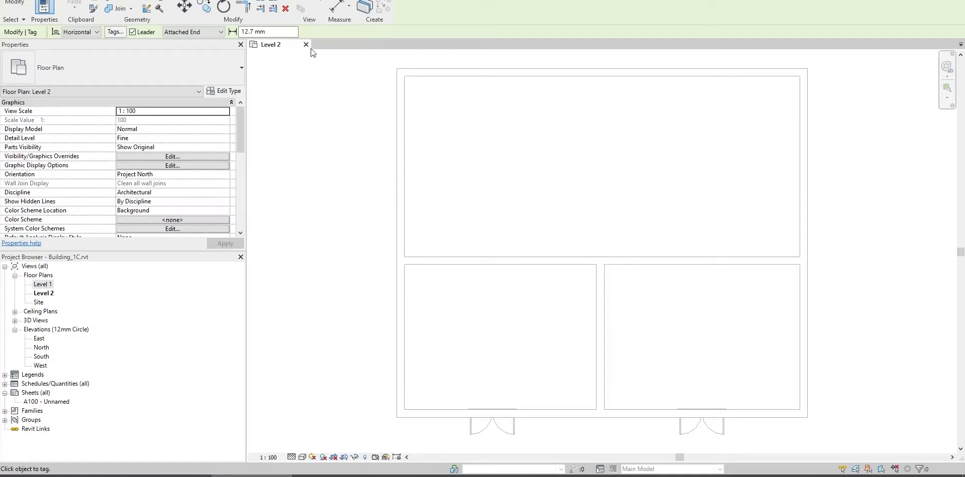
Discard Building_1C, open Building_Base02.rvt, and display its Section 1 view
click(305, 44)
click(508, 225)
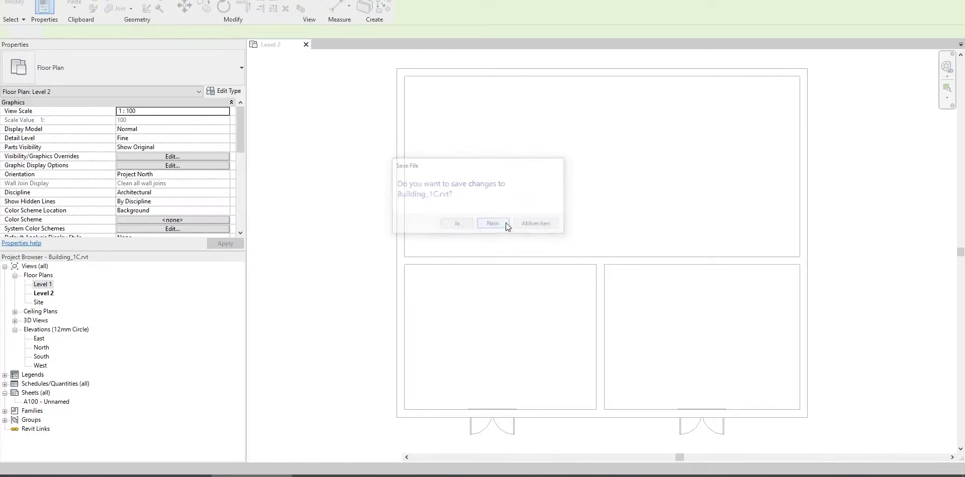
key(ctrl+o)
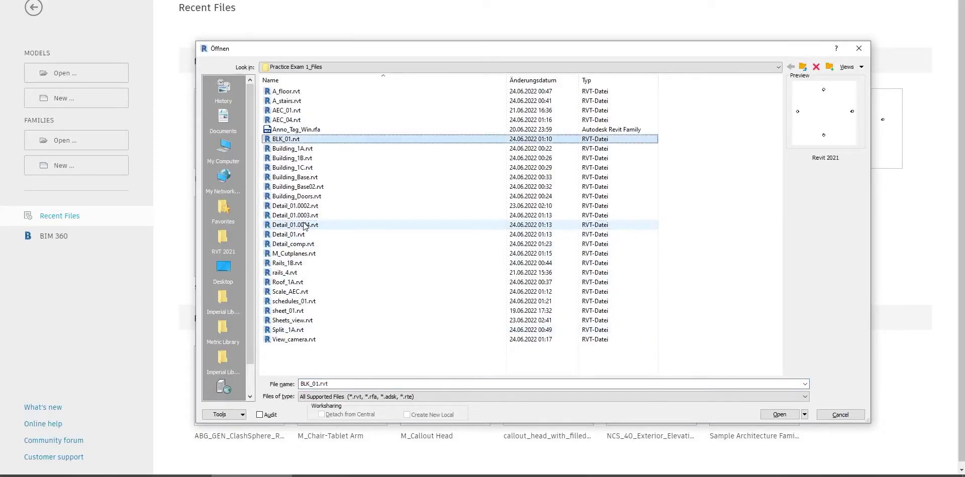
key(Down)
key(Down)
key(Down)
key(Down)
key(Down)
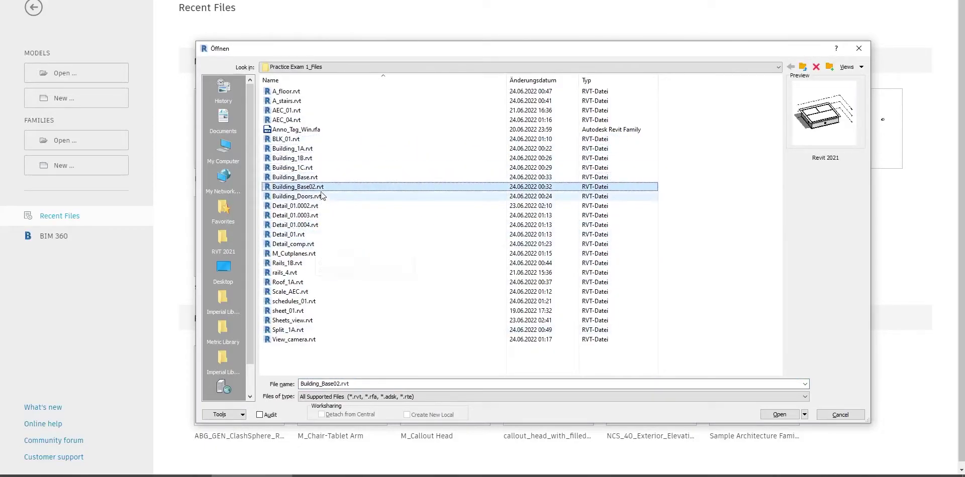
double_click(320, 190)
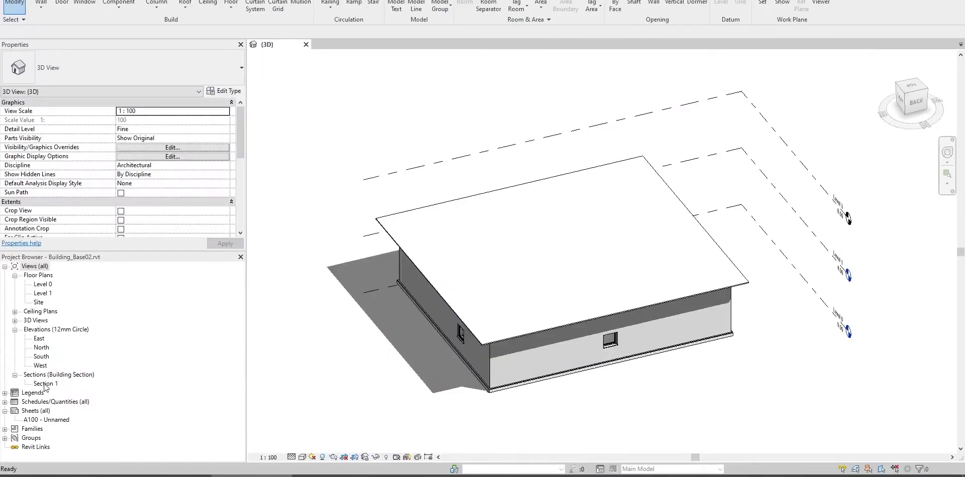
double_click(45, 383)
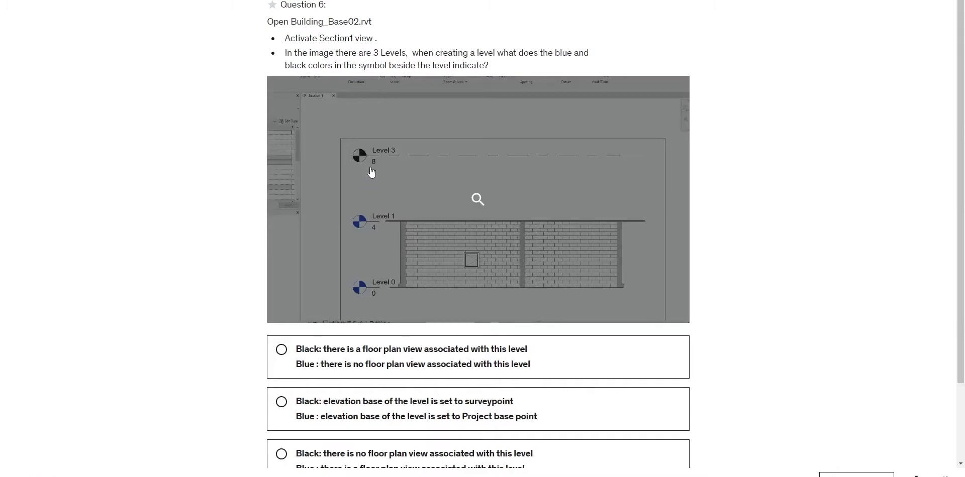
Scroll the Question 6 image to compare the blue and black level symbols
scroll(248, 208, down, 1)
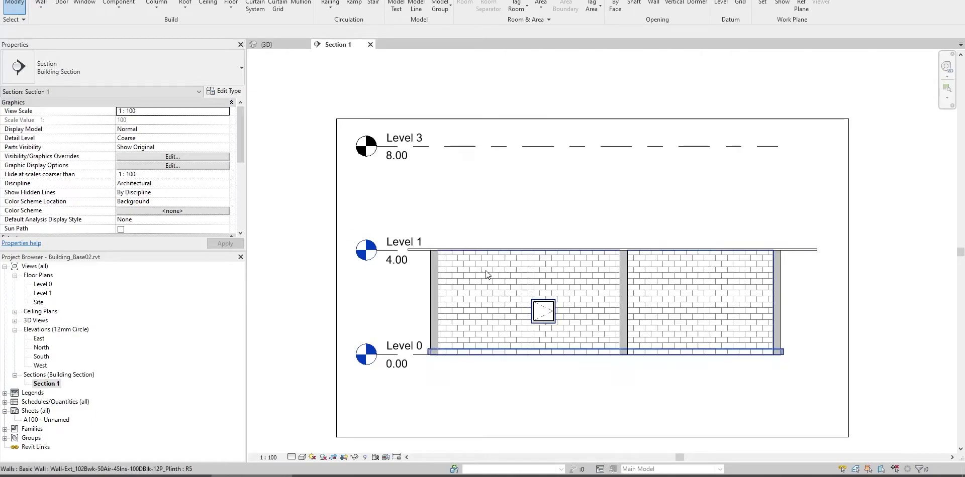
Pan Section 1 and inspect the black-headed Level 3 (8.00), then deselect it
mouse_move(495, 251)
middle_down()
mouse_move(493, 237)
mouse_move(508, 222)
middle_up()
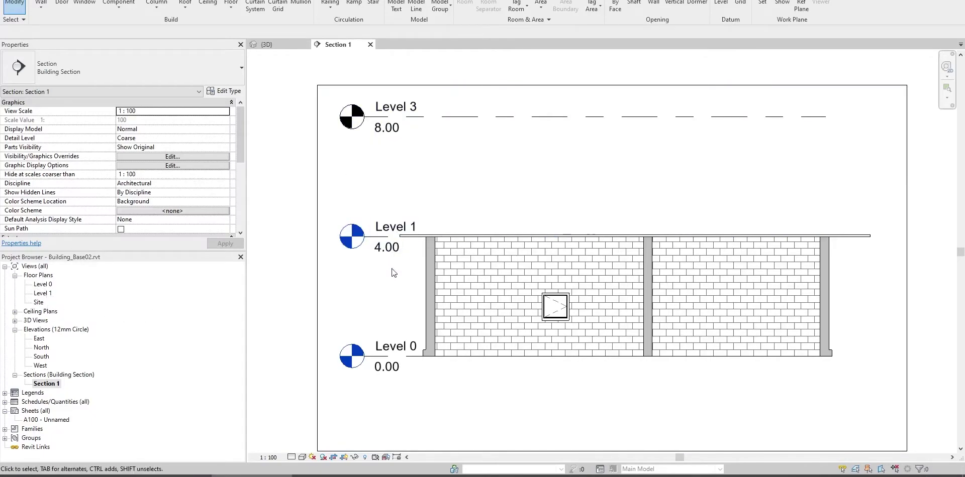
middle_drag(383, 189, 422, 231)
click(399, 151)
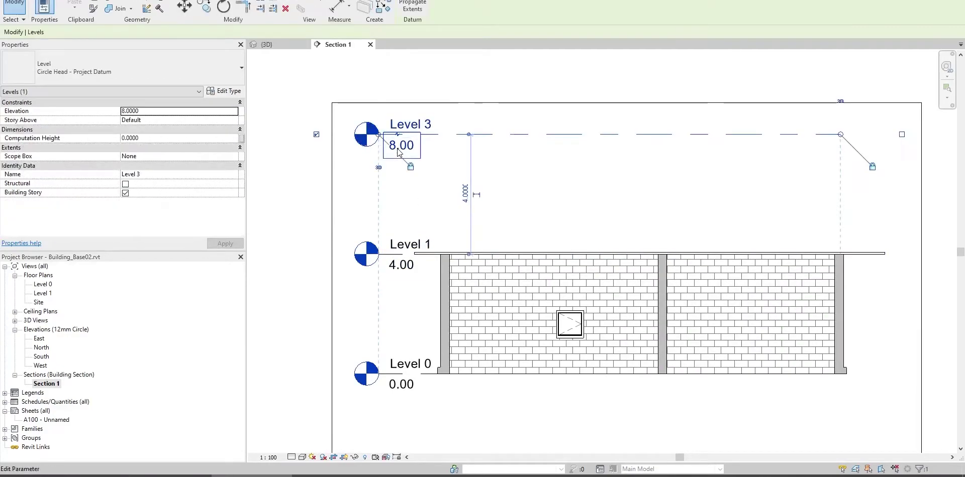
click(292, 202)
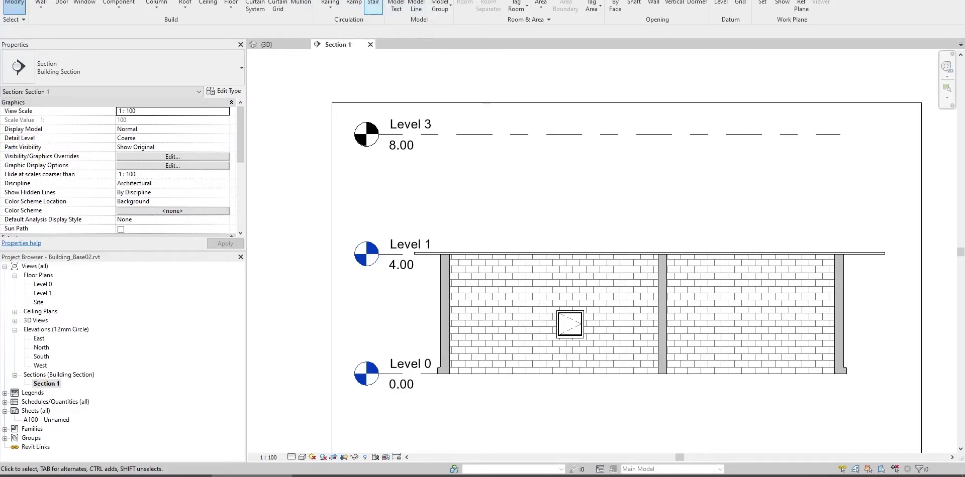
Create and open a new floor plan view for Level 3
click(396, 1)
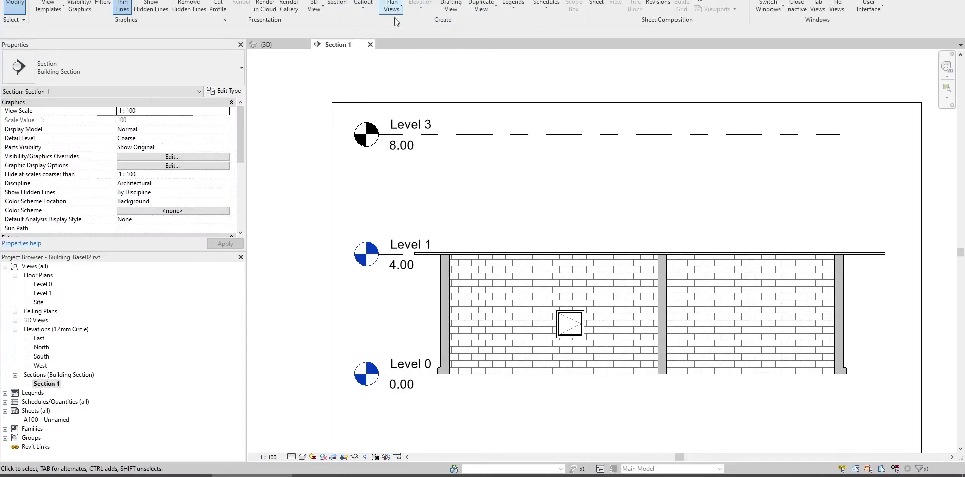
click(392, 12)
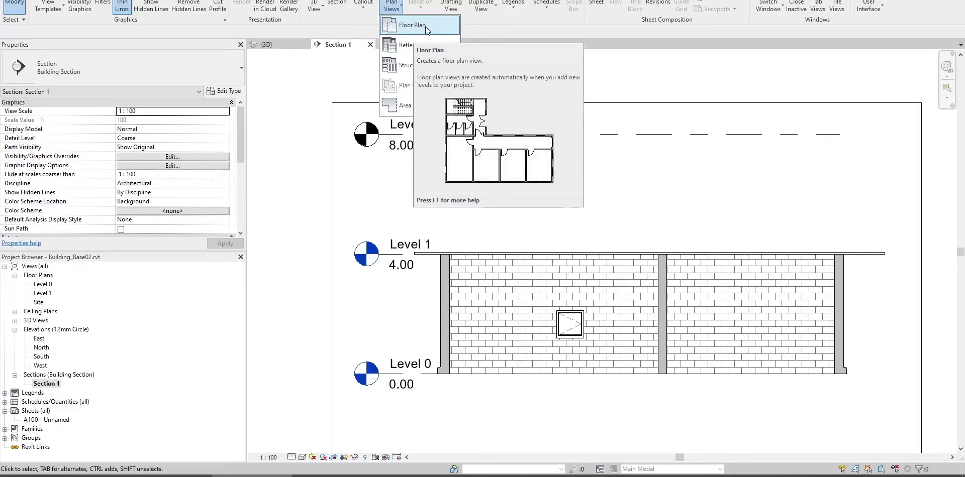
click(425, 26)
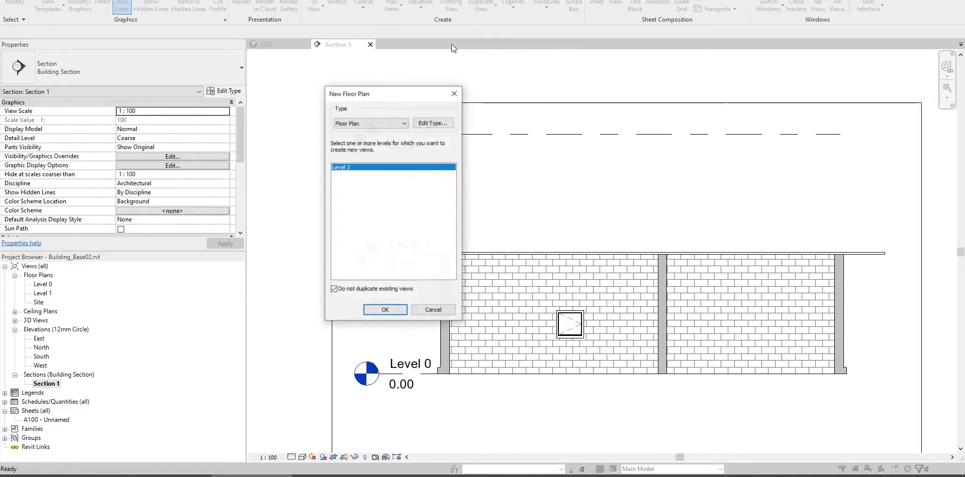
drag(407, 88, 690, 96)
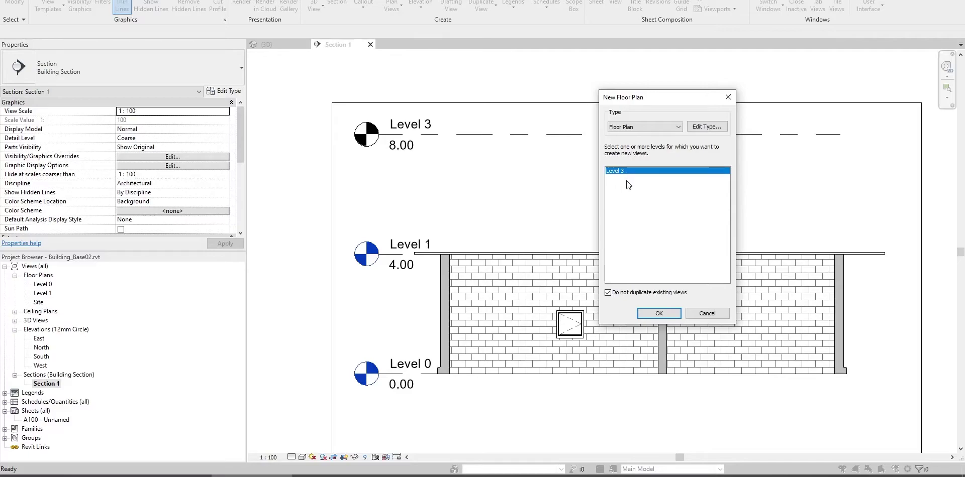
click(659, 314)
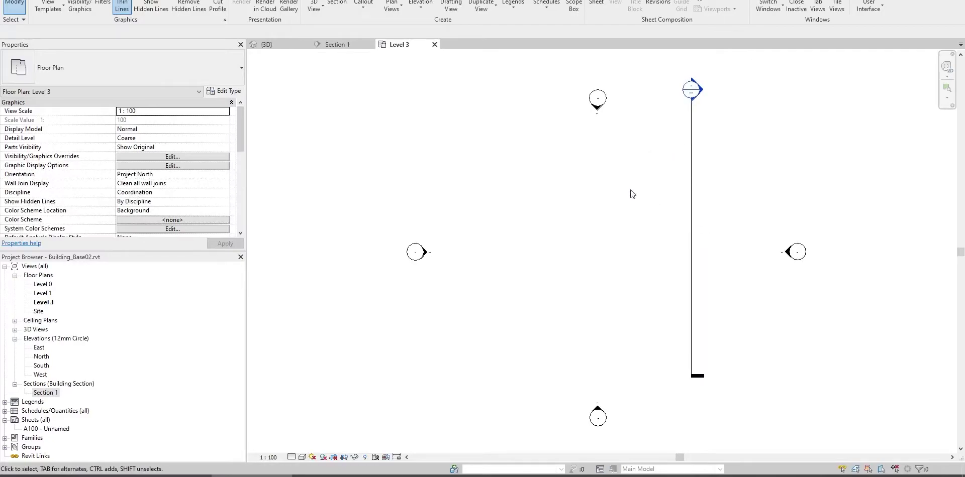
Check Level 3's marker in Section 1, then close Building_Base02 without saving
middle_drag(665, 185, 641, 218)
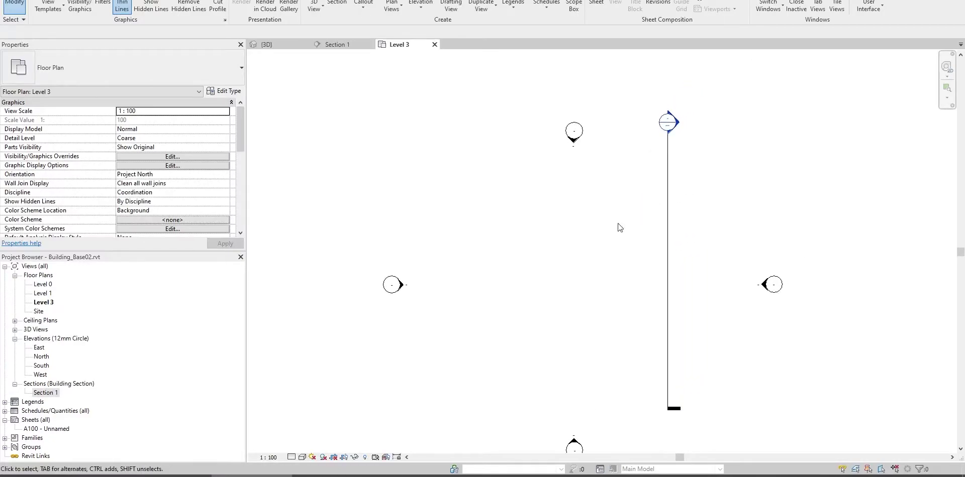
click(333, 44)
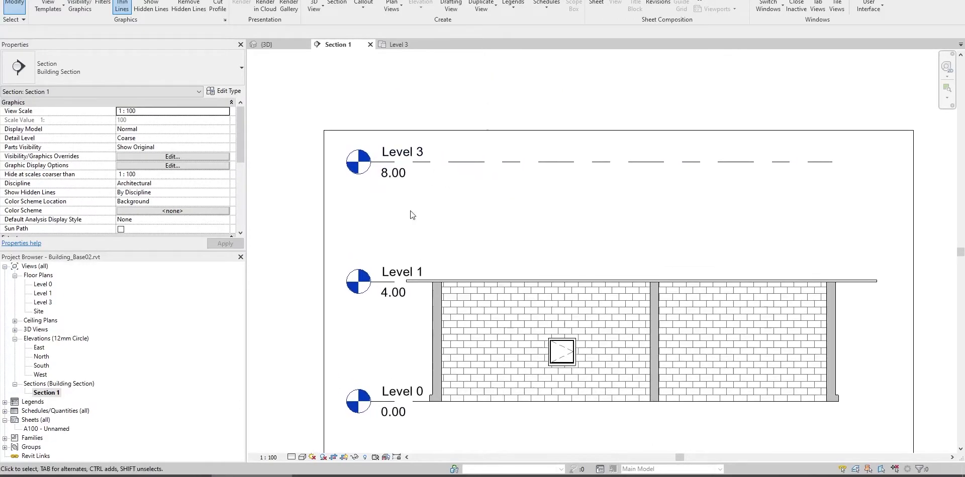
click(435, 44)
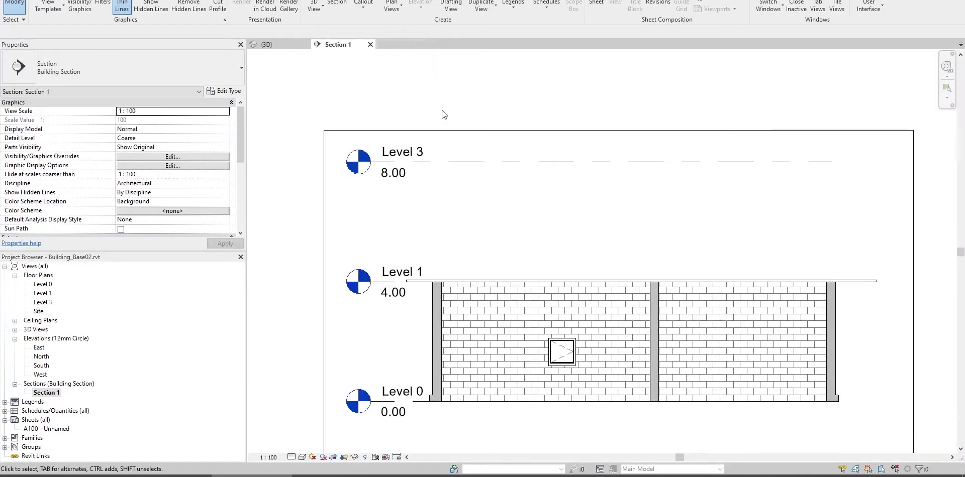
click(370, 44)
click(305, 44)
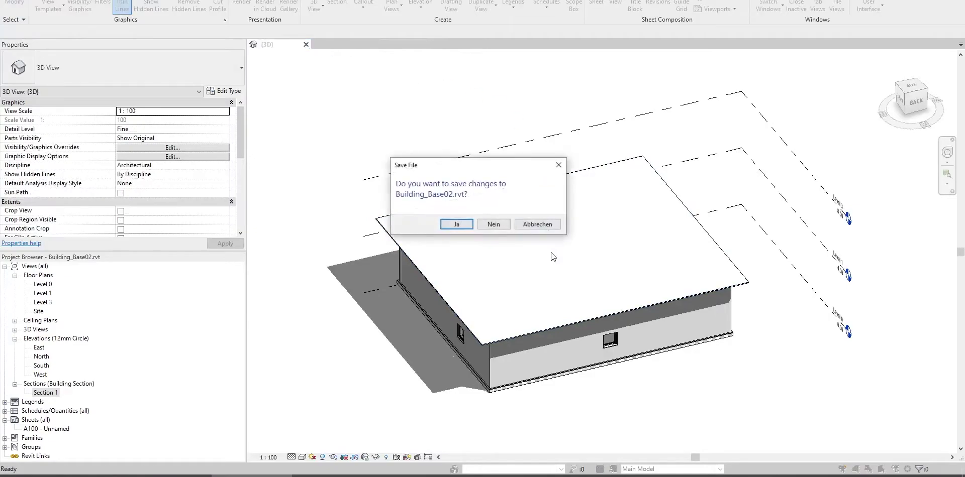
click(492, 227)
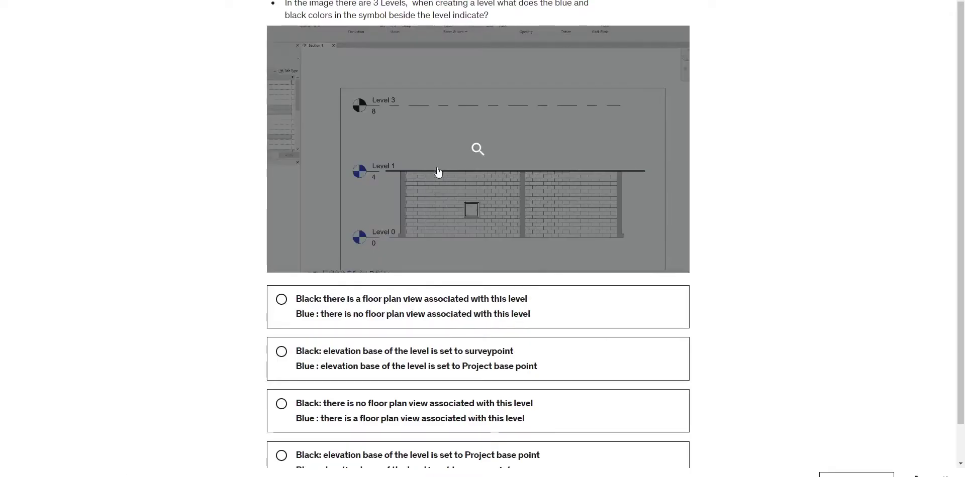
Answer Question 6: black level symbols have no floor plan view and blue ones do. Then advance to Question 7
scroll(197, 200, down, 1)
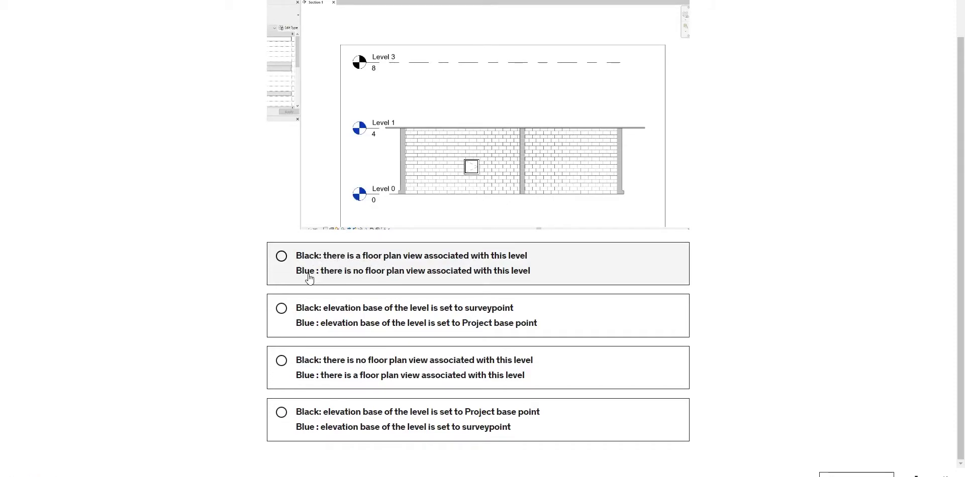
click(285, 371)
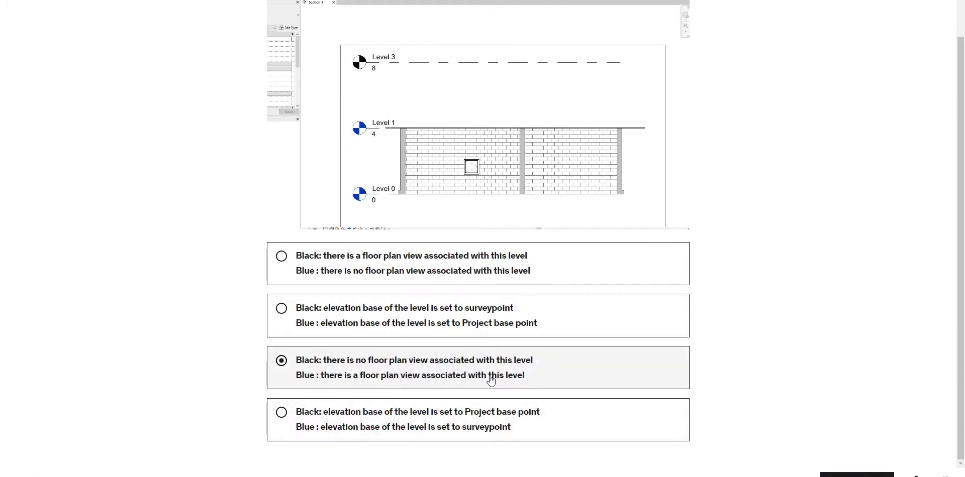
click(857, 472)
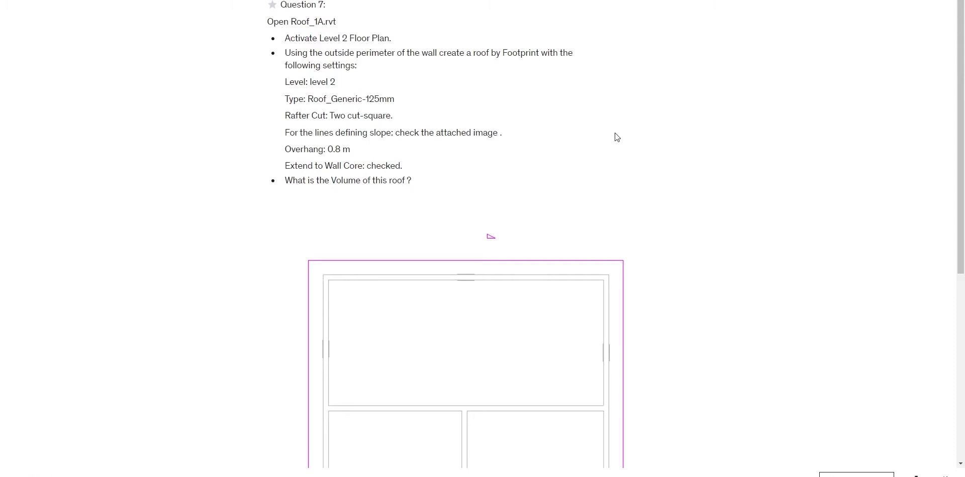
Select Question 7's text from 'Using the outside perimeter…' to 'What is the Volume of this roof ?'
scroll(614, 137, down, 4)
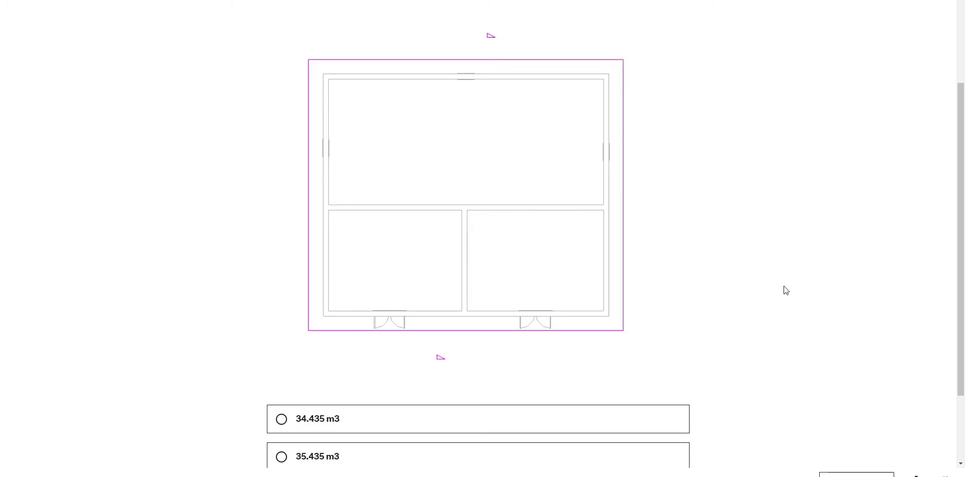
scroll(764, 282, up, 3)
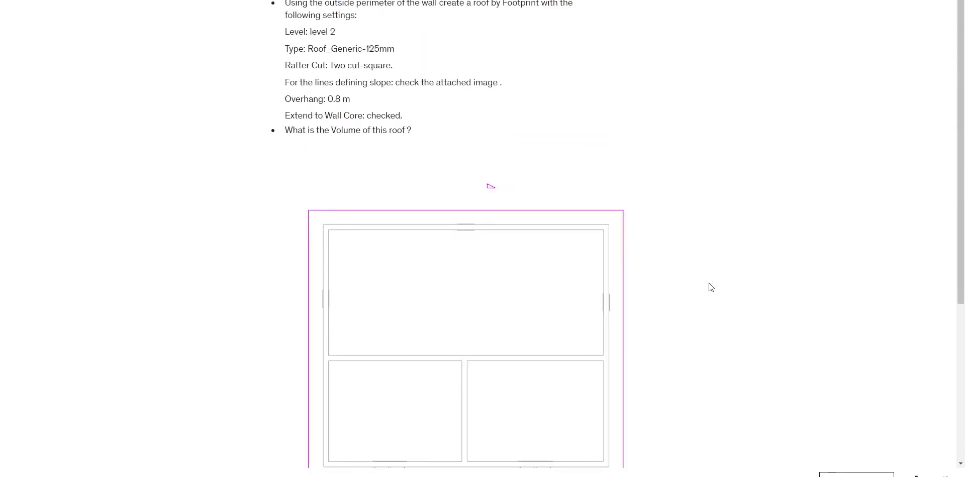
scroll(710, 285, up, 1)
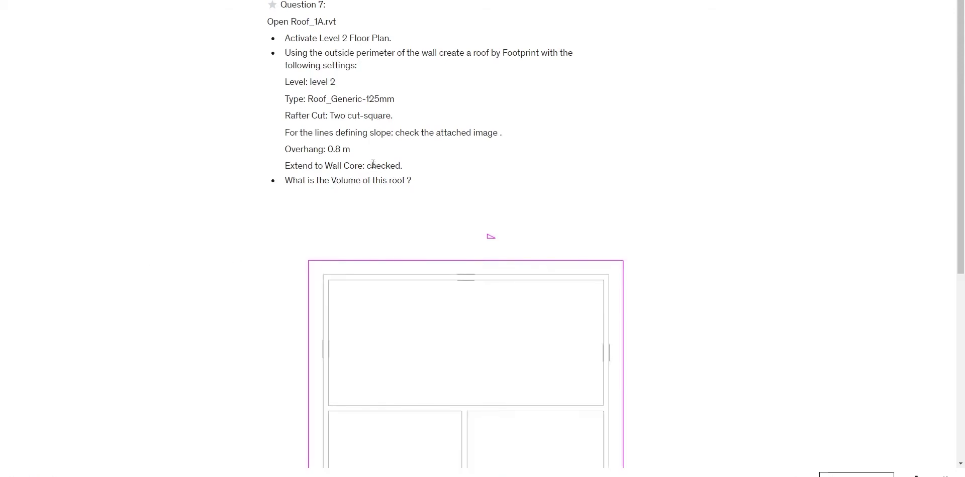
drag(416, 182, 265, 59)
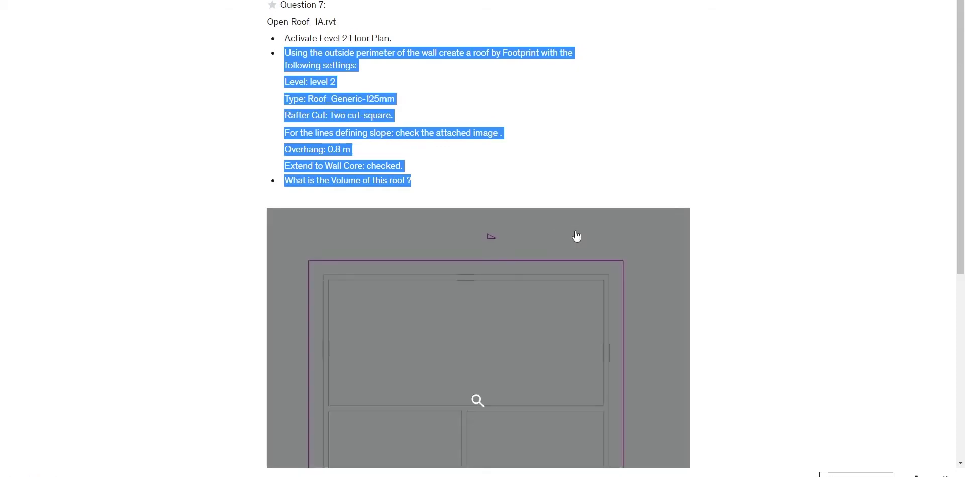
Open Roof_1A.rvt from the Practice Exam 1_Files folder in Revit
key(alt+Tab)
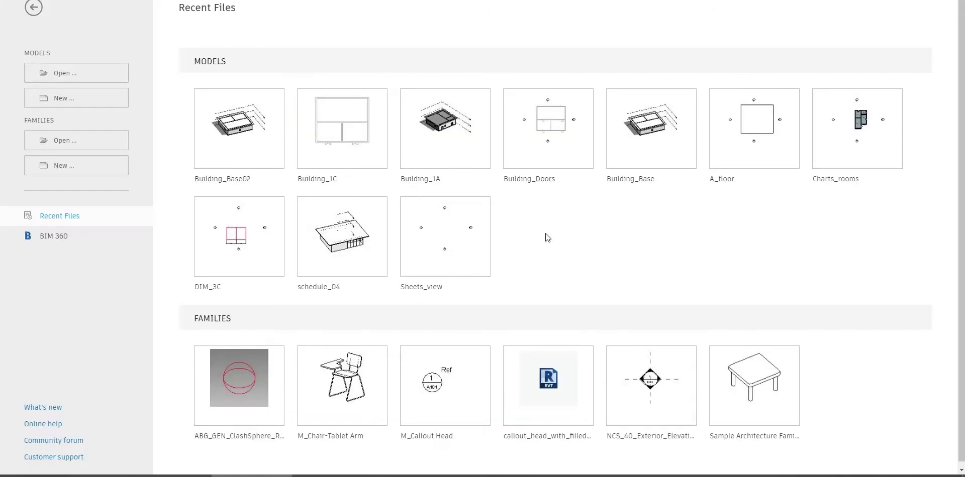
click(80, 78)
click(320, 187)
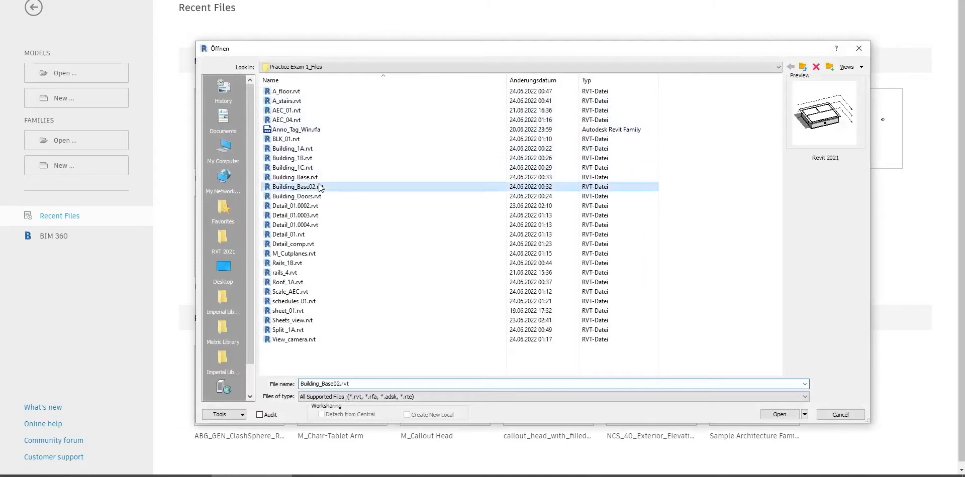
key(r)
key(r)
key(r)
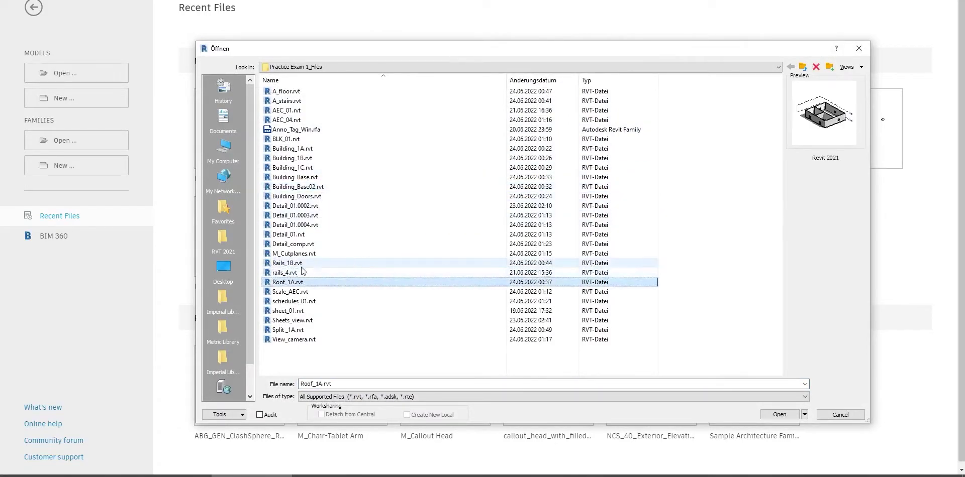
double_click(288, 283)
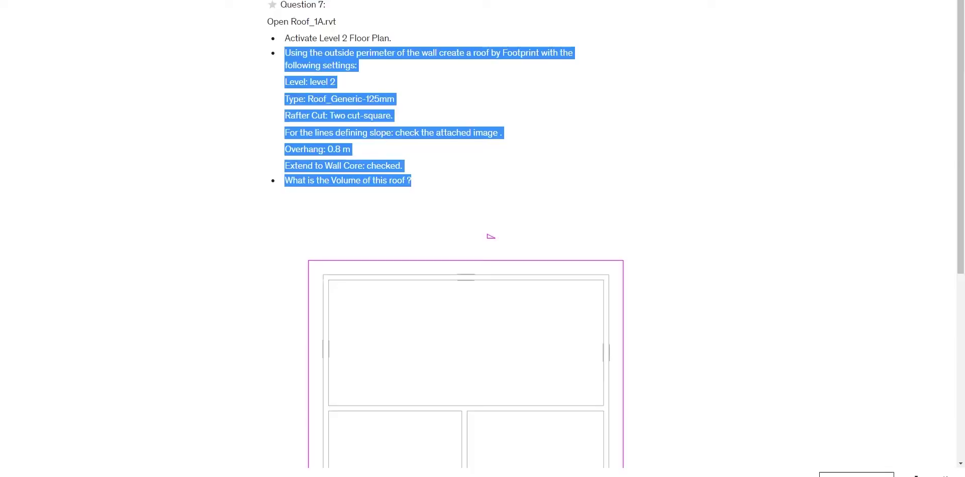
Open Roof_1A's Level 2 floor plan and bring the building into view
click(375, 41)
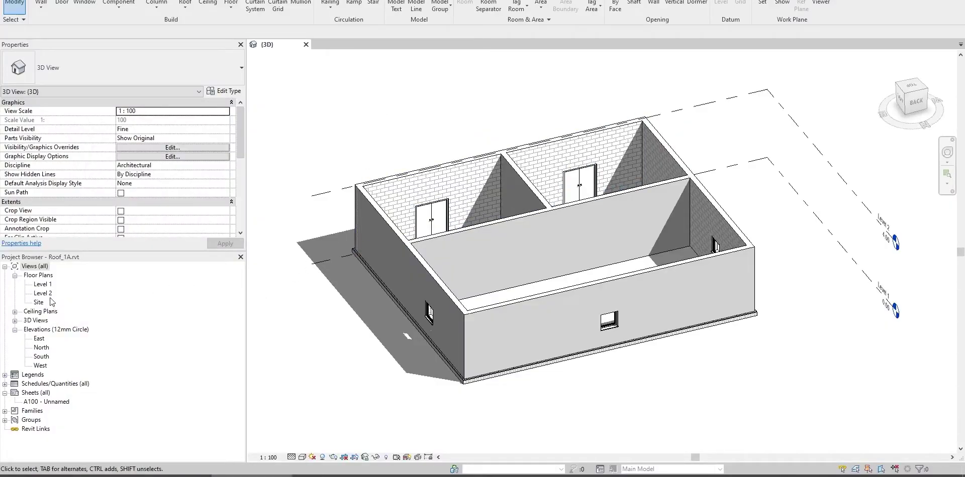
double_click(43, 293)
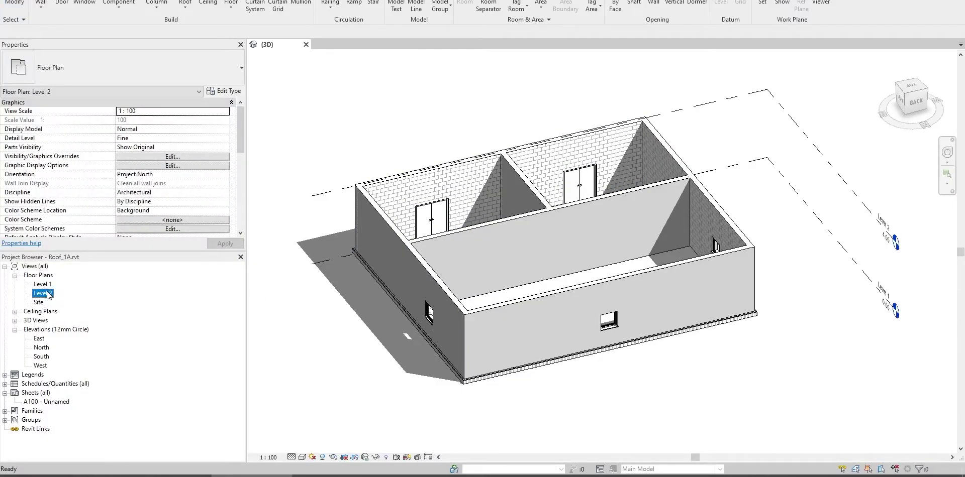
middle_drag(585, 218, 523, 252)
scroll(523, 252, up, 3)
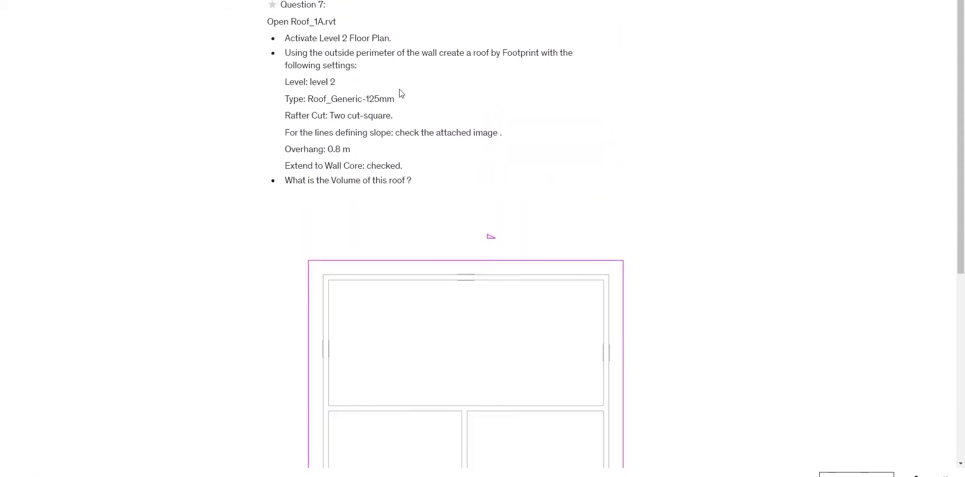
key(alt+Tab)
scroll(379, 160, down, 1)
Start a Roof by Footprint sketch on Level 2 with type Roof_Generic-125mm, checking the question's settings
click(186, 11)
click(216, 25)
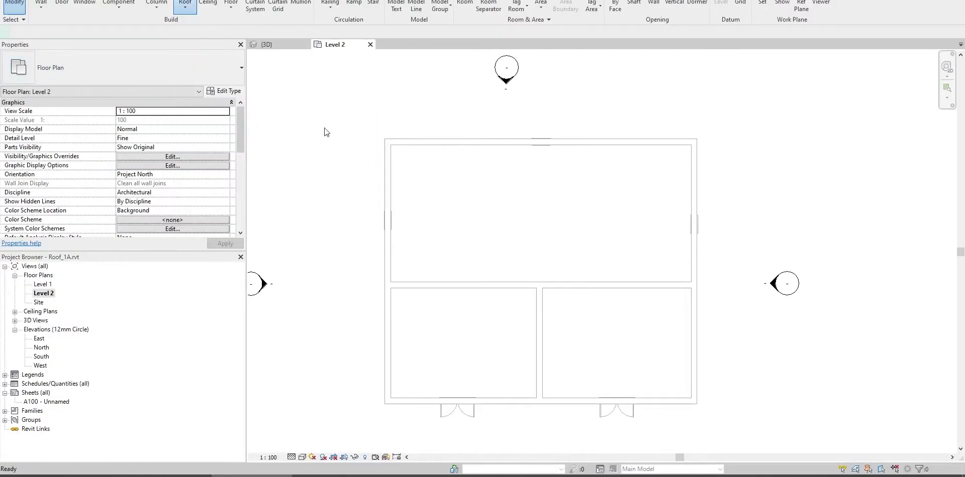
middle_drag(387, 161, 383, 162)
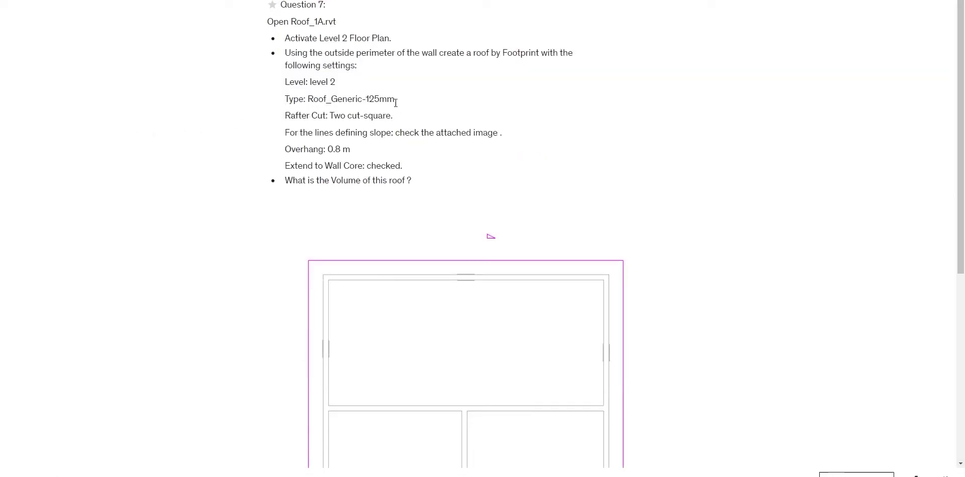
key(alt+Tab)
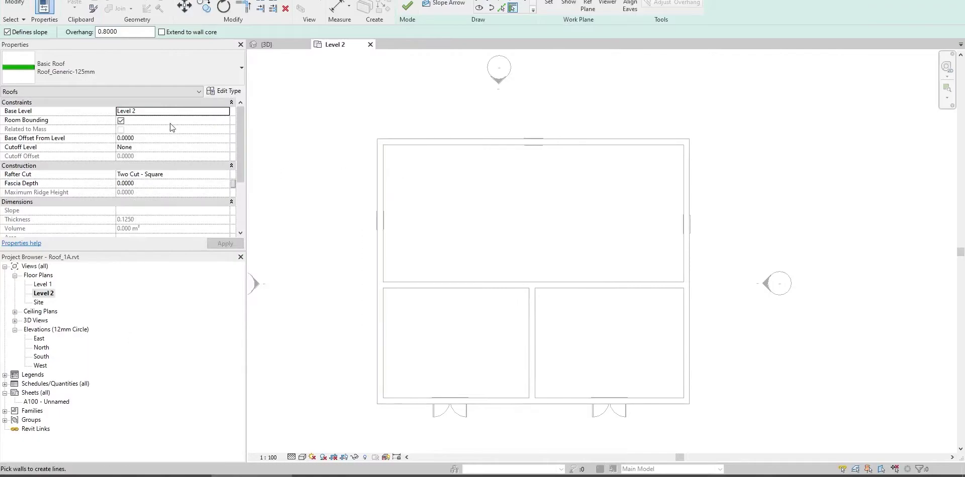
click(92, 74)
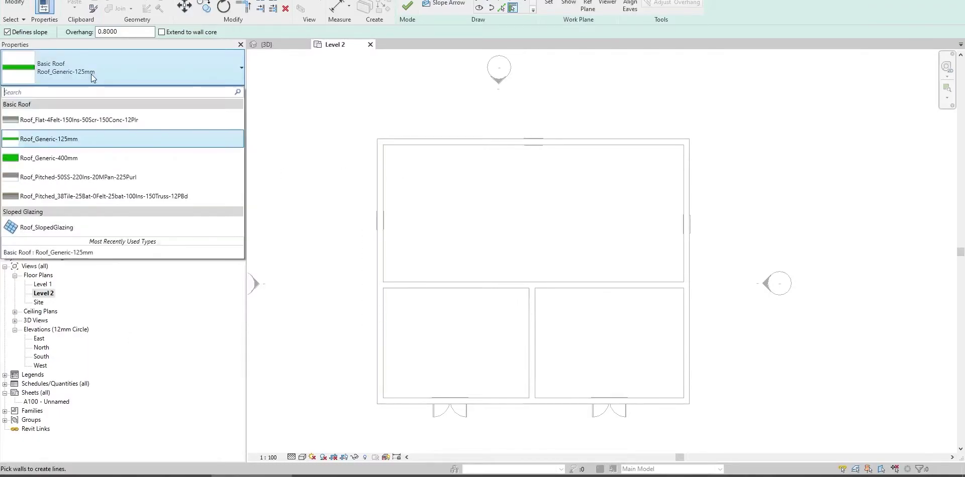
click(83, 137)
key(alt+Tab)
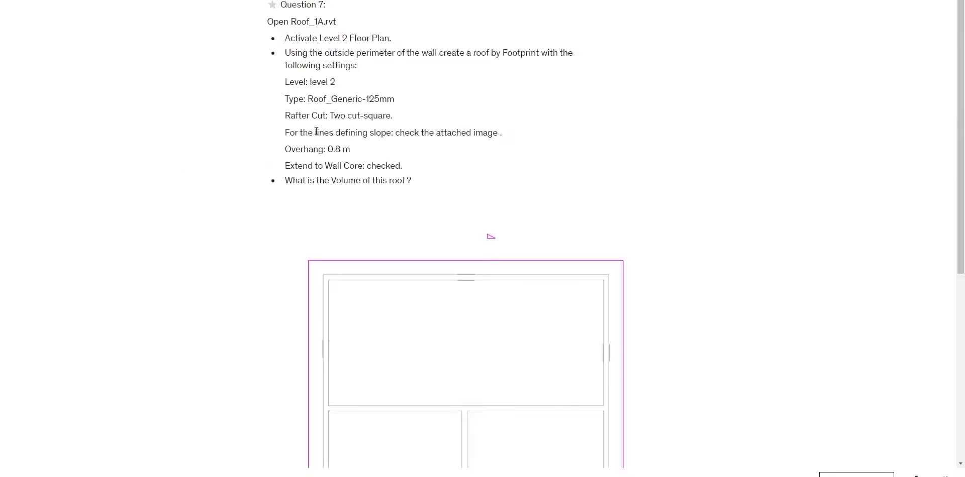
key(alt+Tab)
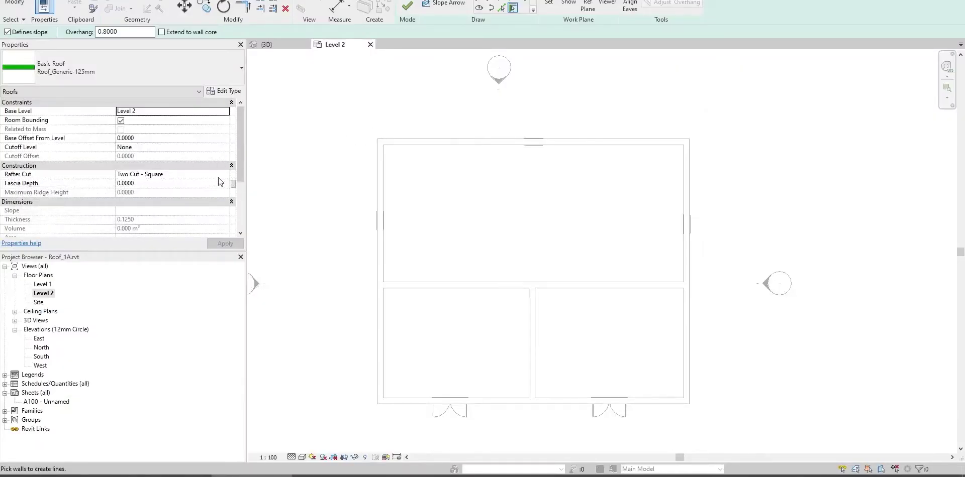
key(alt+Tab)
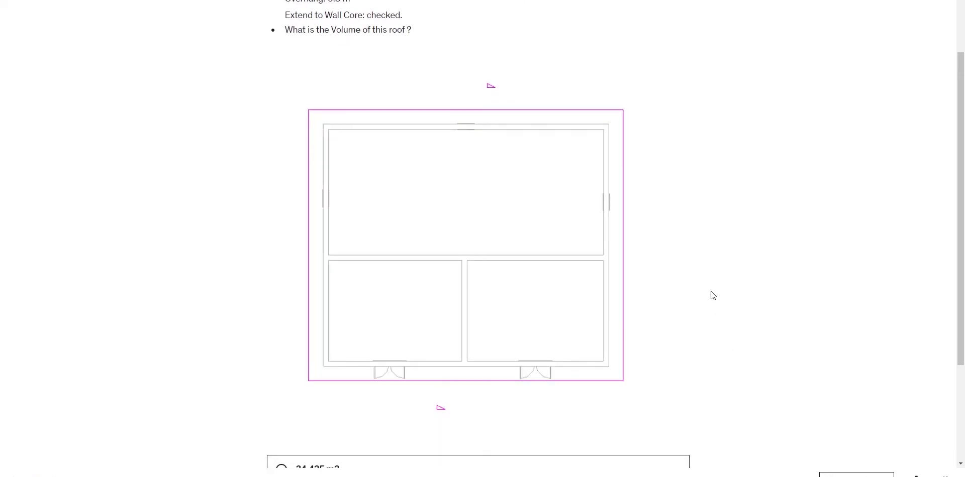
scroll(713, 296, up, 3)
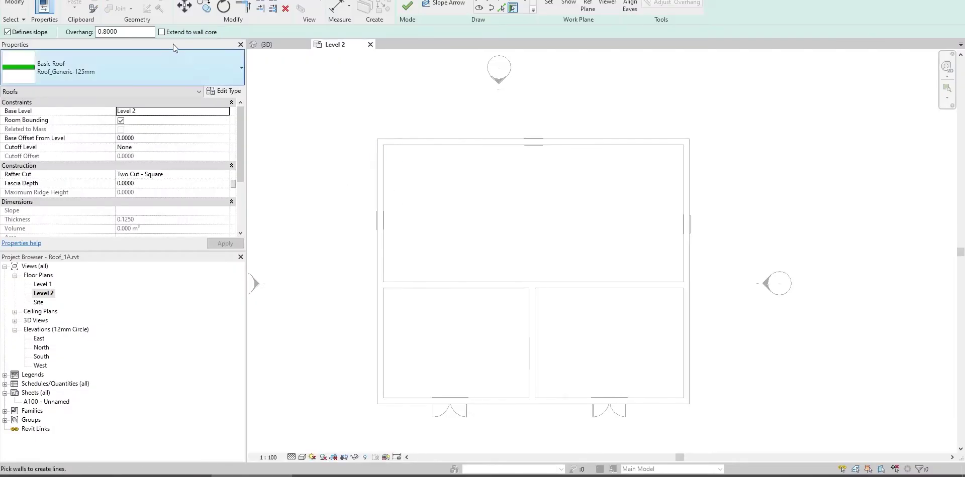
Enable Extend to wall core and pick the whole exterior wall chain as 30° sloped roof boundaries
click(163, 32)
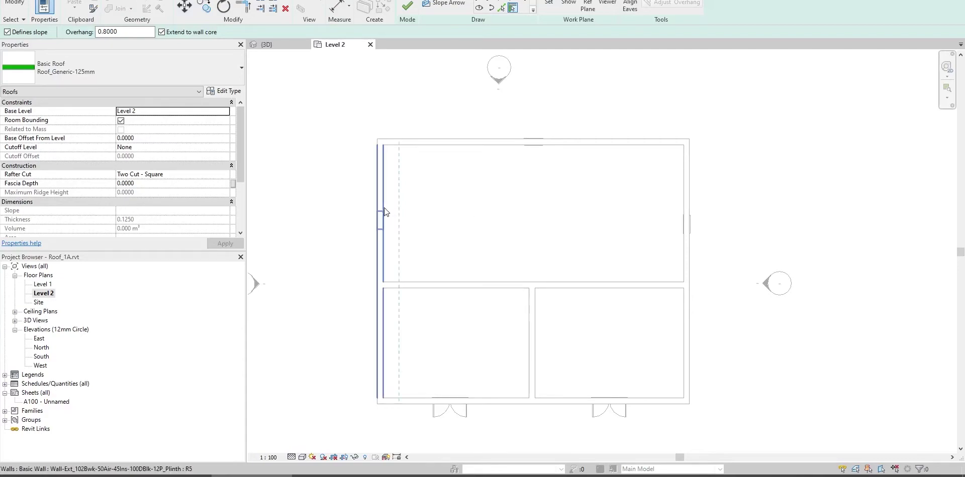
scroll(381, 206, up, 3)
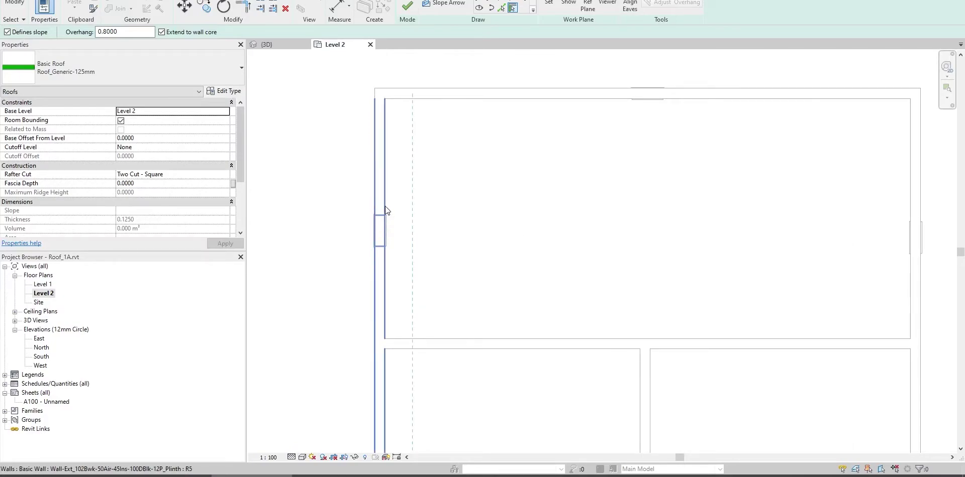
key(Tab)
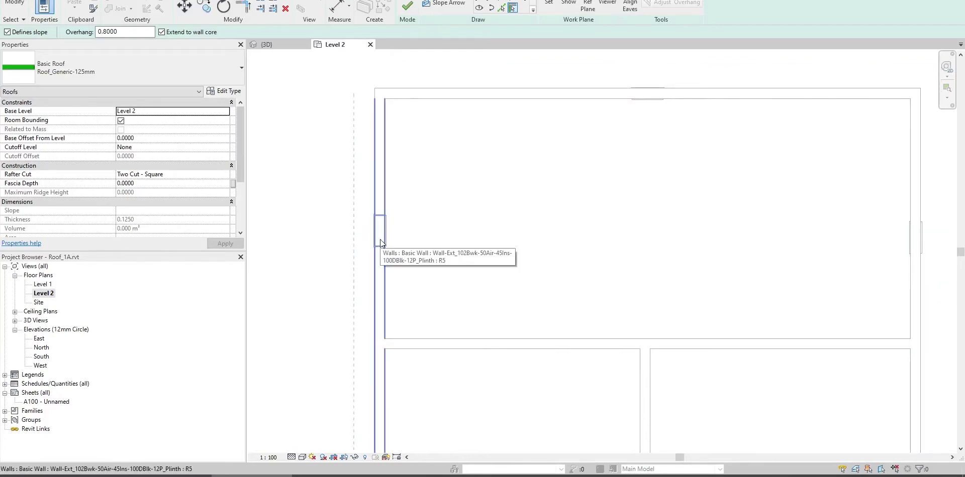
scroll(380, 240, down, 3)
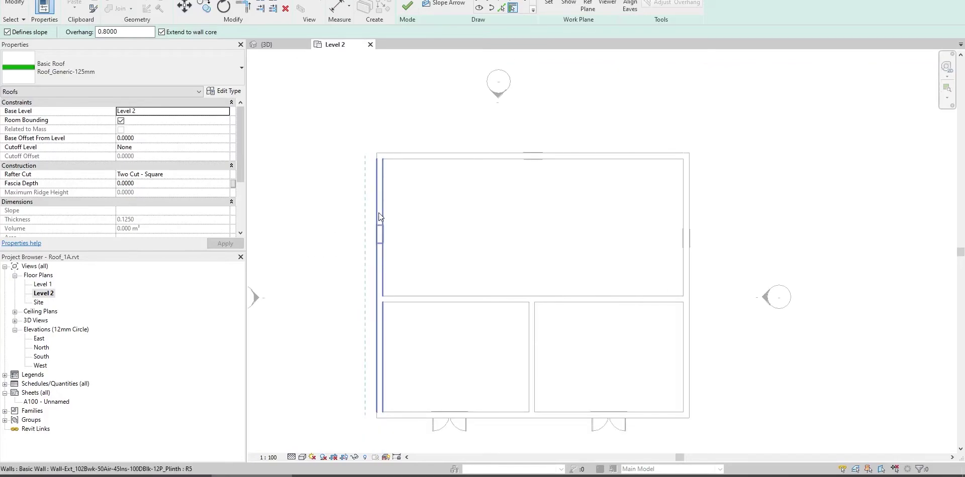
key(Tab)
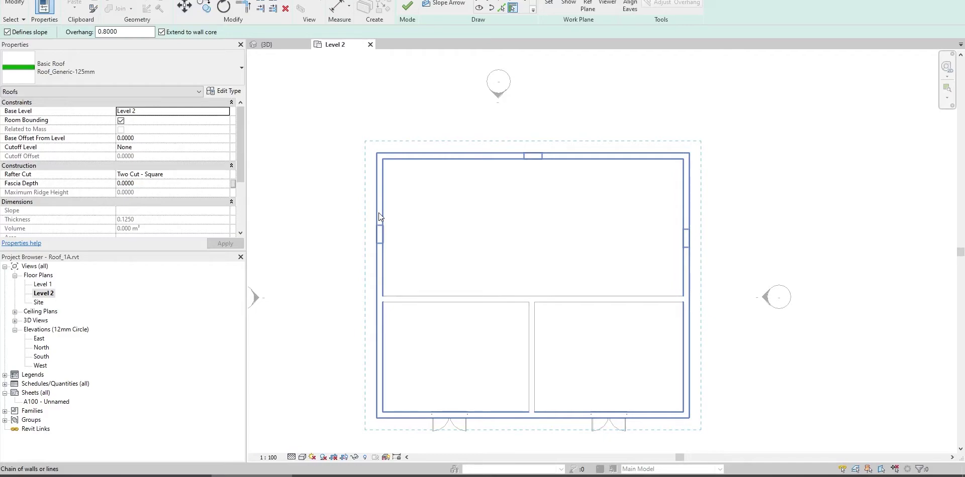
click(378, 212)
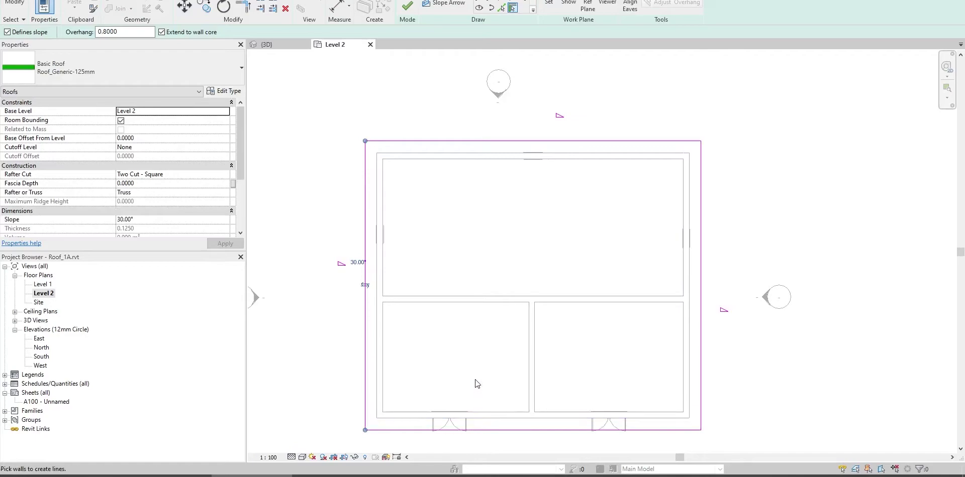
scroll(463, 300, down, 2)
scroll(612, 286, up, 4)
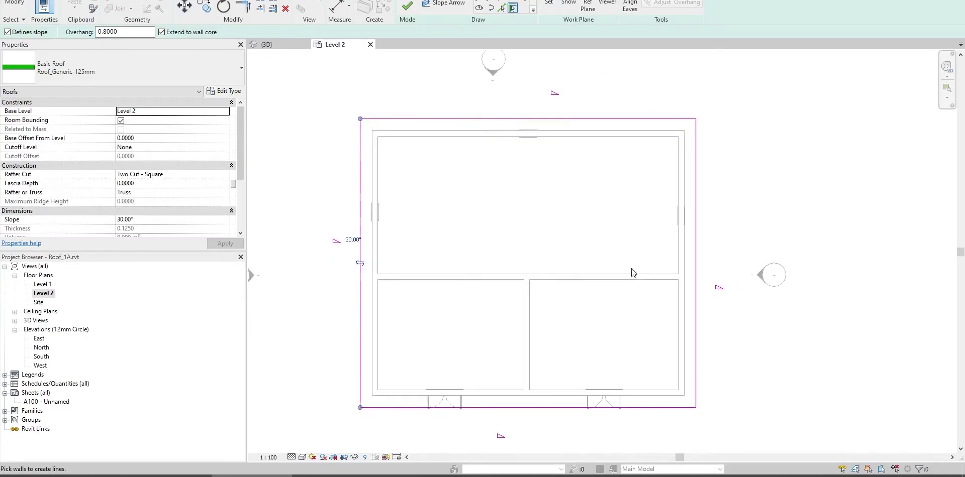
scroll(632, 278, down, 1)
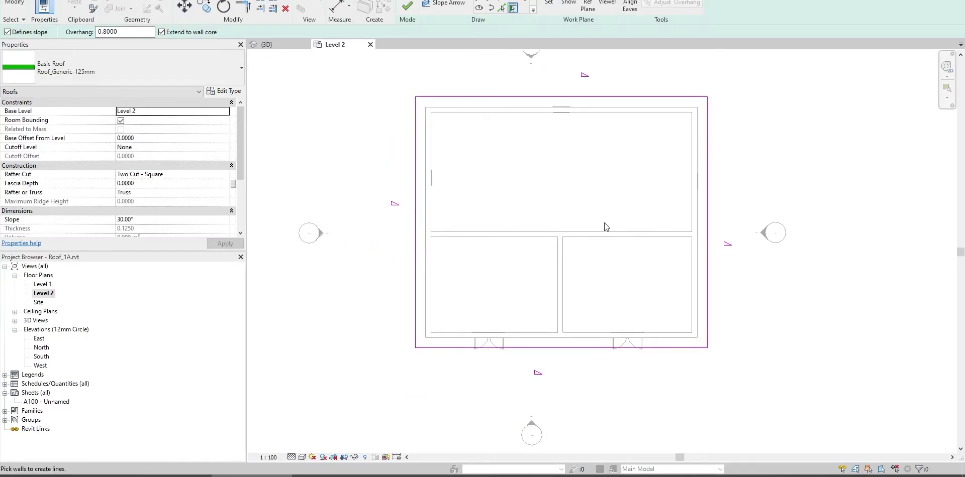
middle_drag(602, 222, 549, 283)
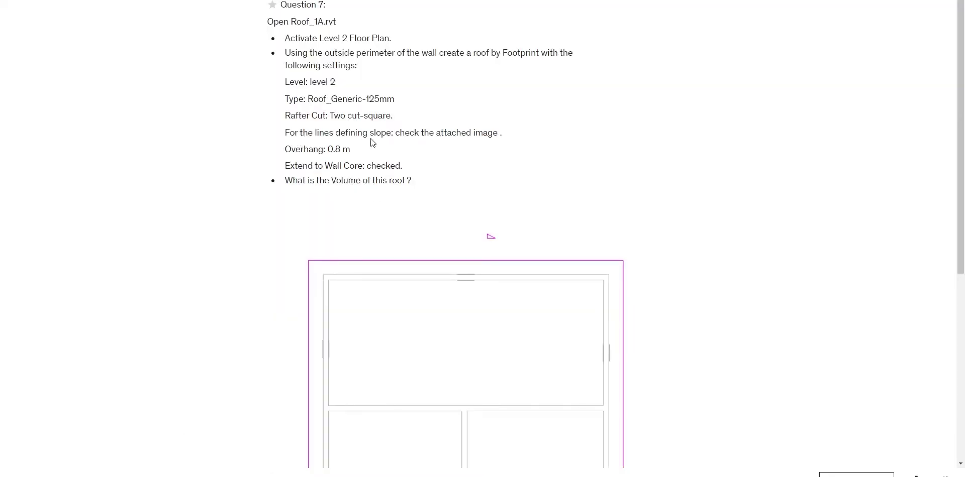
scroll(449, 202, down, 1)
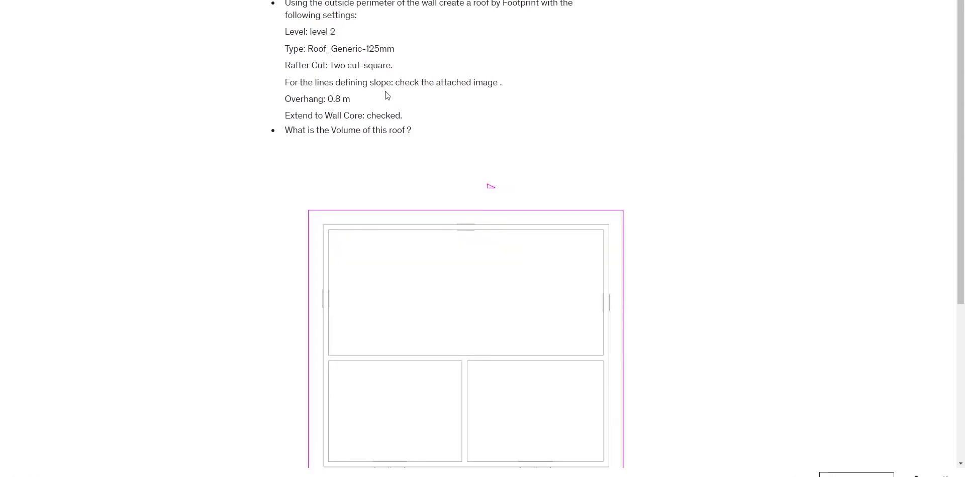
scroll(448, 160, down, 3)
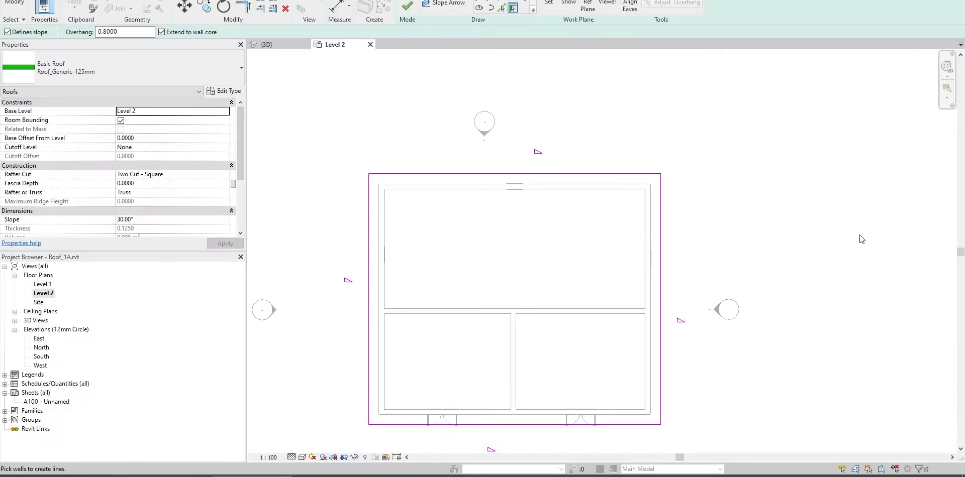
Turn off Defines Slope on the left and right roof sketch lines, keeping slope on front and back
middle_drag(544, 254, 598, 176)
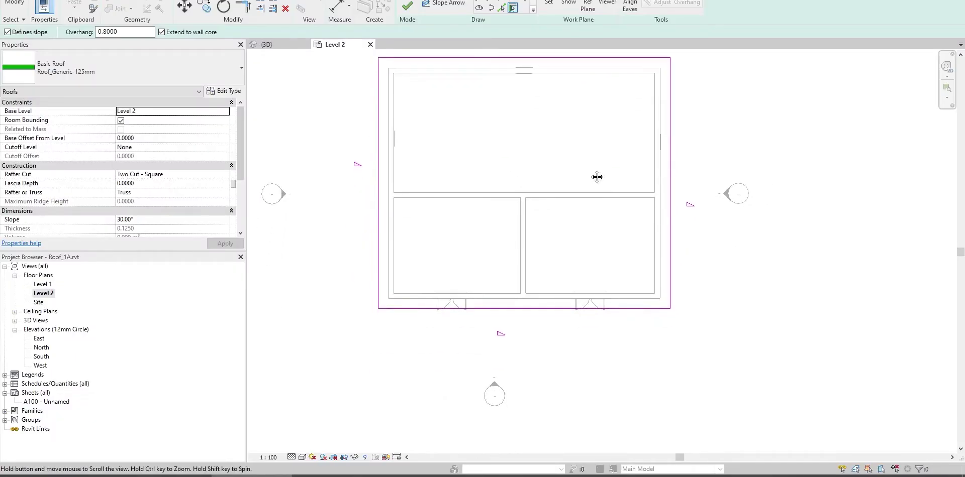
scroll(588, 150, up, 2)
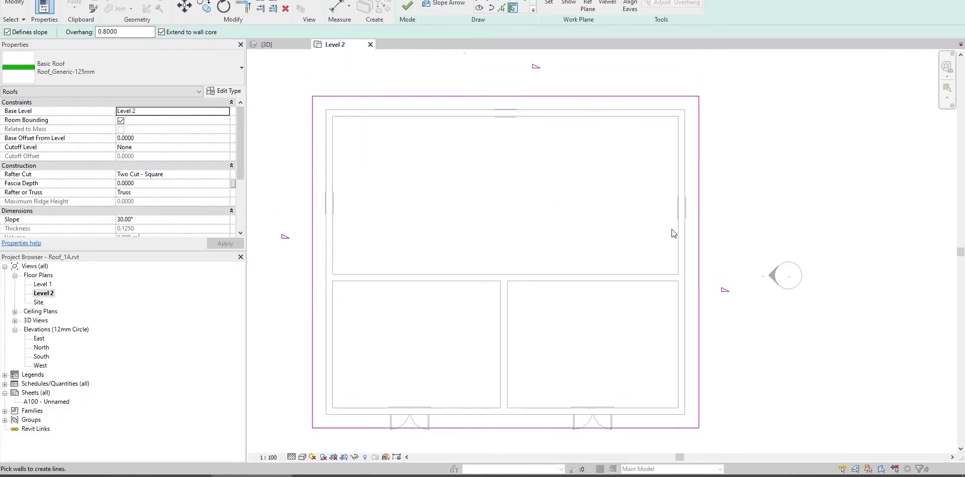
key(Escape)
drag(751, 197, 292, 271)
middle_drag(335, 143, 369, 185)
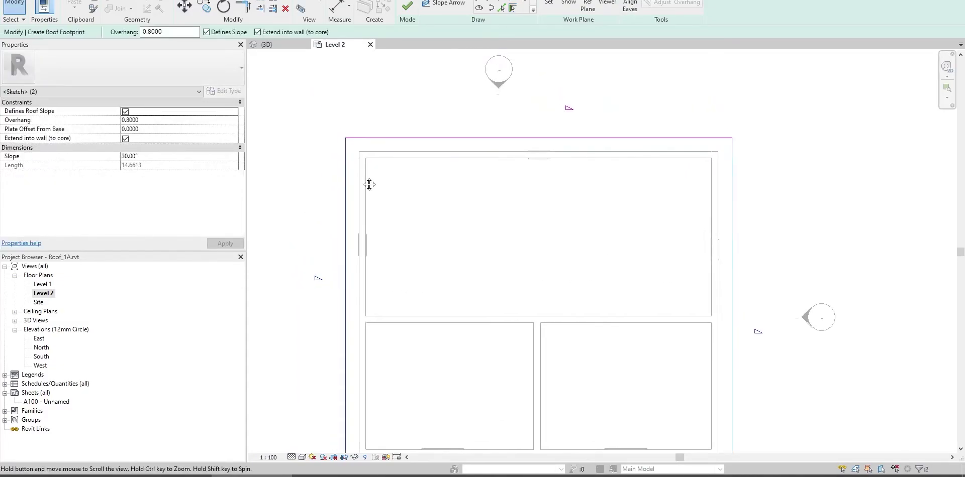
click(206, 32)
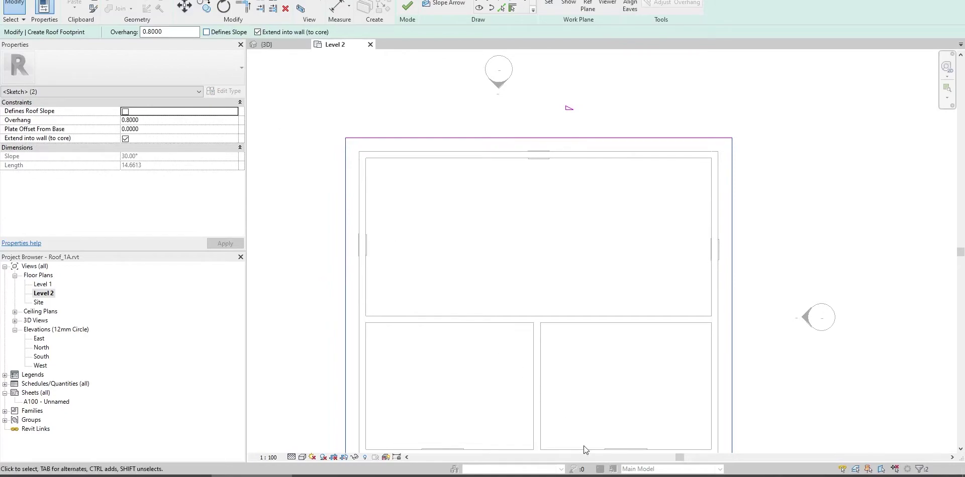
scroll(564, 308, down, 3)
click(760, 219)
middle_drag(631, 318, 621, 229)
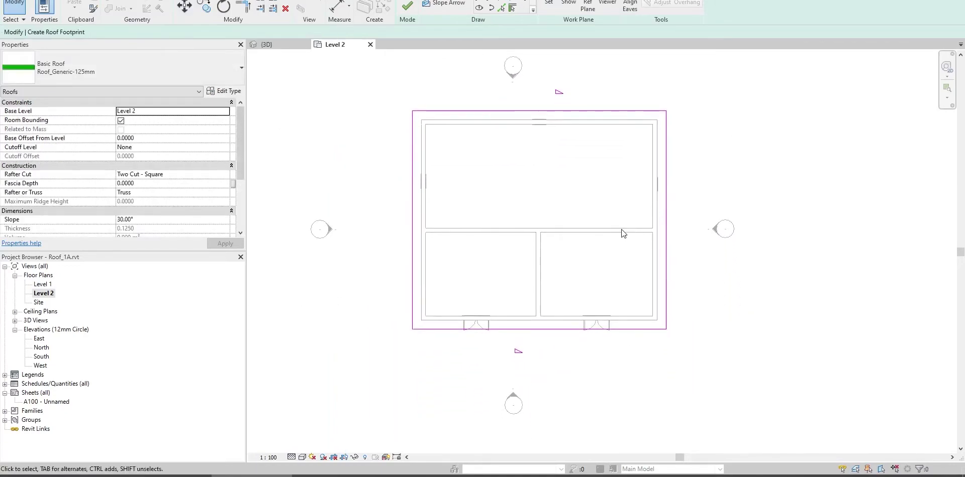
mouse_move(517, 201)
middle_down()
mouse_move(523, 209)
mouse_move(617, 188)
mouse_move(621, 207)
middle_up()
scroll(643, 205, up, 1)
middle_drag(695, 217, 648, 228)
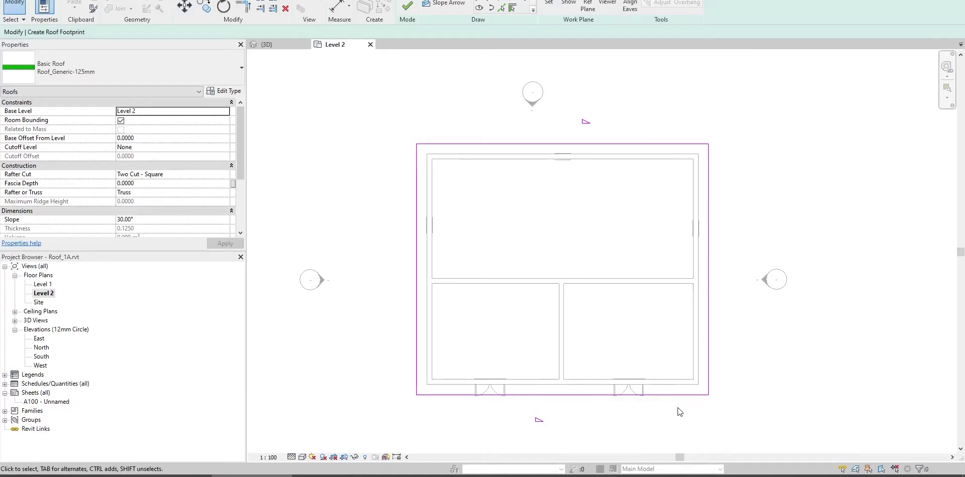
middle_drag(660, 330, 629, 286)
middle_click(467, 172)
middle_click(468, 173)
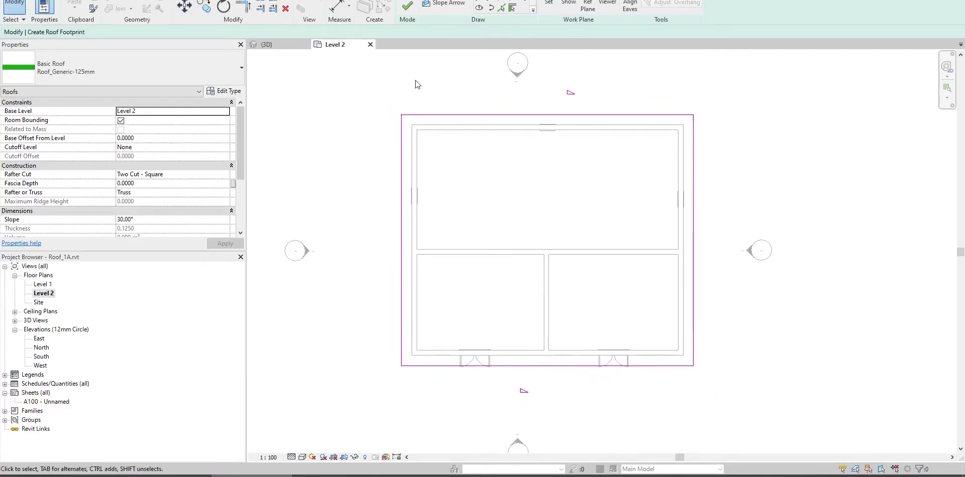
Finish the gable roof sketch without attaching the walls to the roof
click(407, 6)
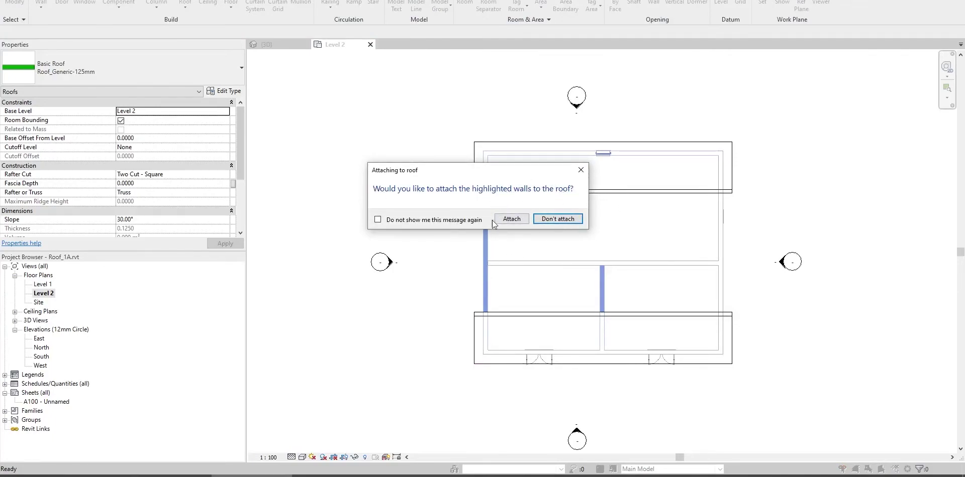
click(567, 223)
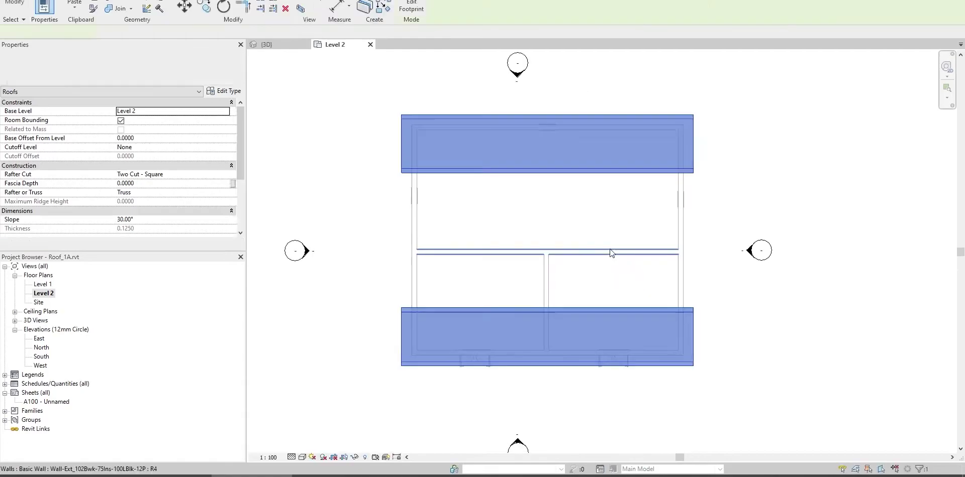
scroll(604, 200, up, 1)
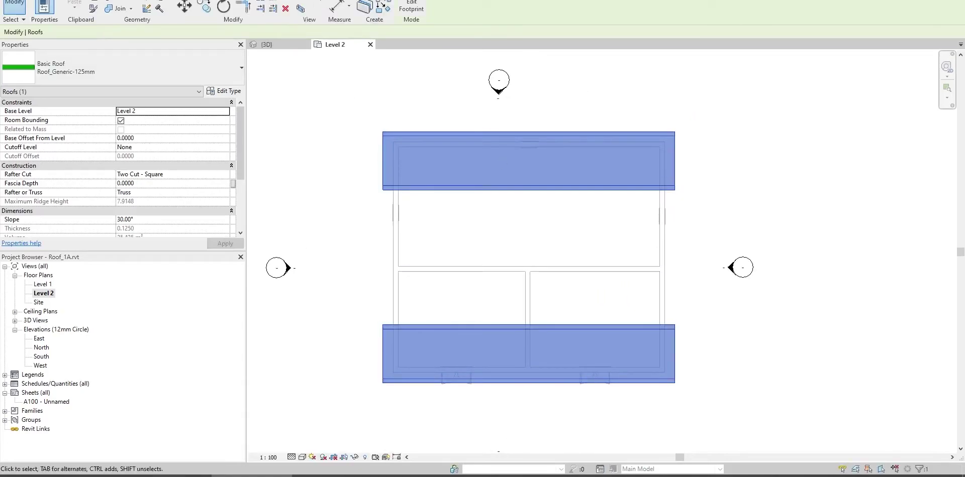
Select the roof in the 3D view and read its 35.435 m³ volume in Properties
key(ctrl+Tab)
key(Escape)
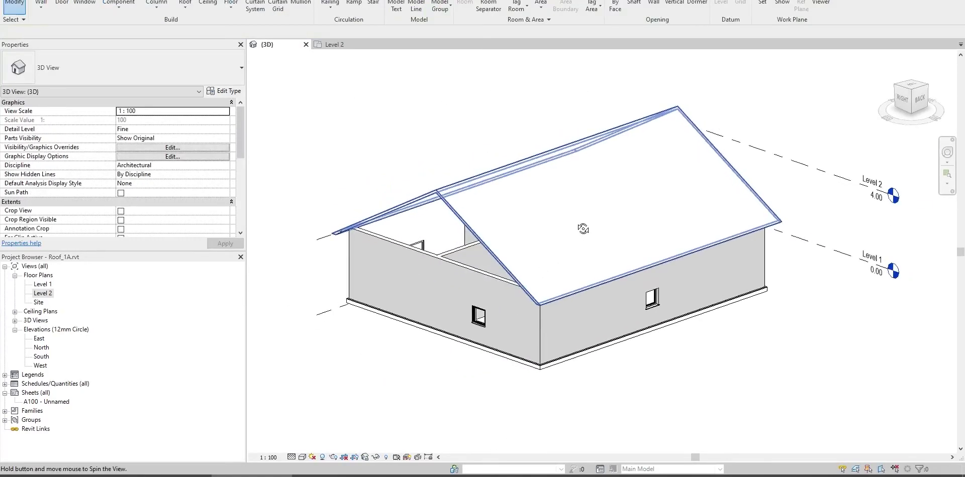
click(534, 243)
shift+middle_drag(534, 243, 529, 243)
scroll(551, 250, up, 1)
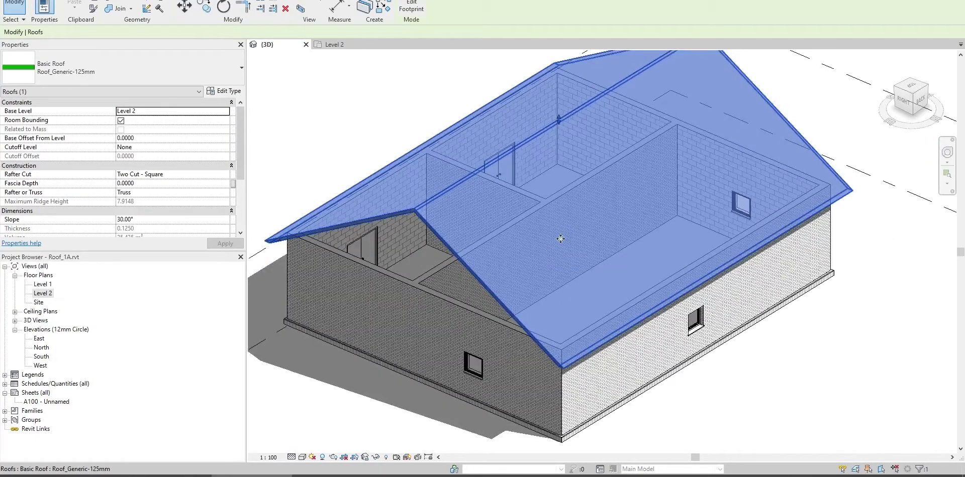
scroll(557, 254, down, 2)
scroll(556, 256, up, 3)
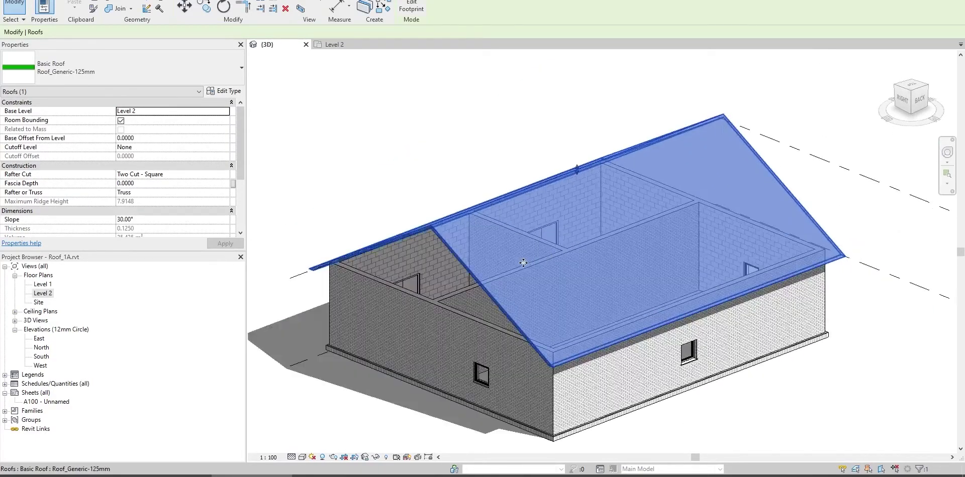
scroll(527, 224, up, 3)
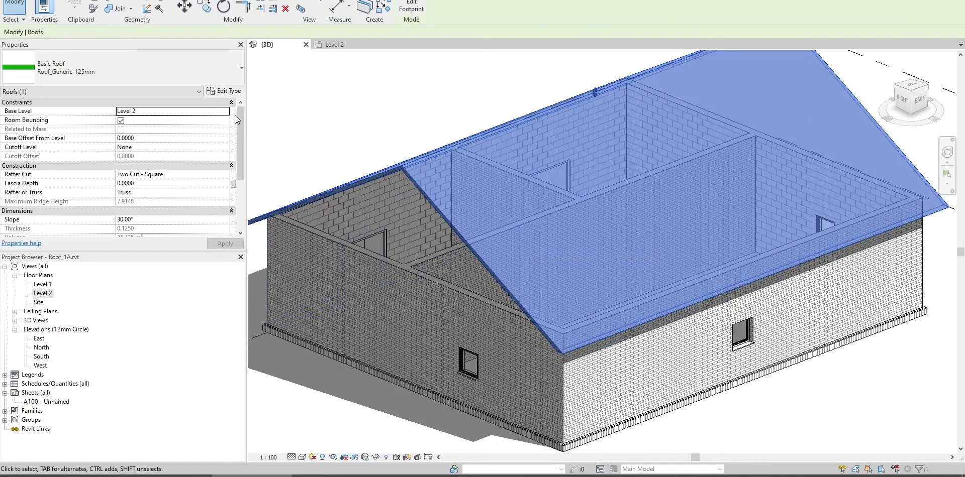
scroll(241, 138, down, 1)
drag(241, 137, 242, 176)
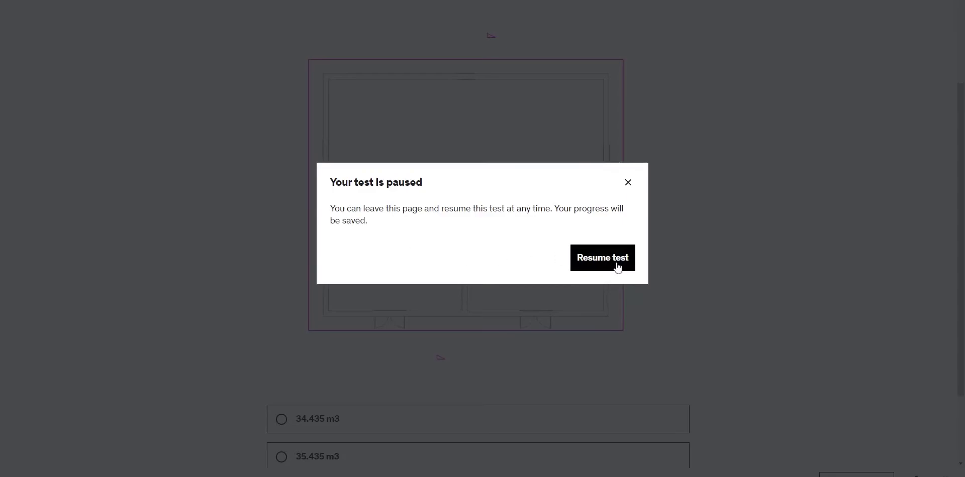
Answer Question 7 with a roof volume of 35.435 m3
click(618, 265)
scroll(476, 217, up, 5)
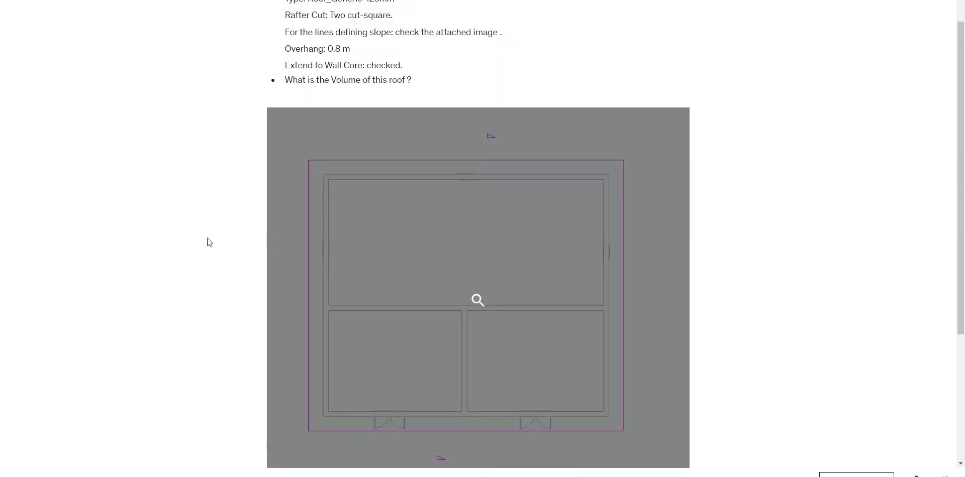
scroll(132, 218, down, 5)
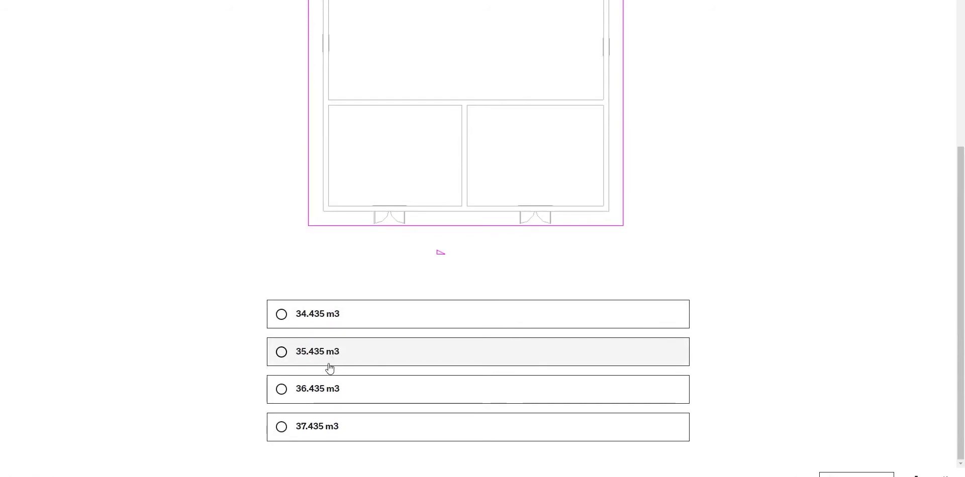
click(327, 357)
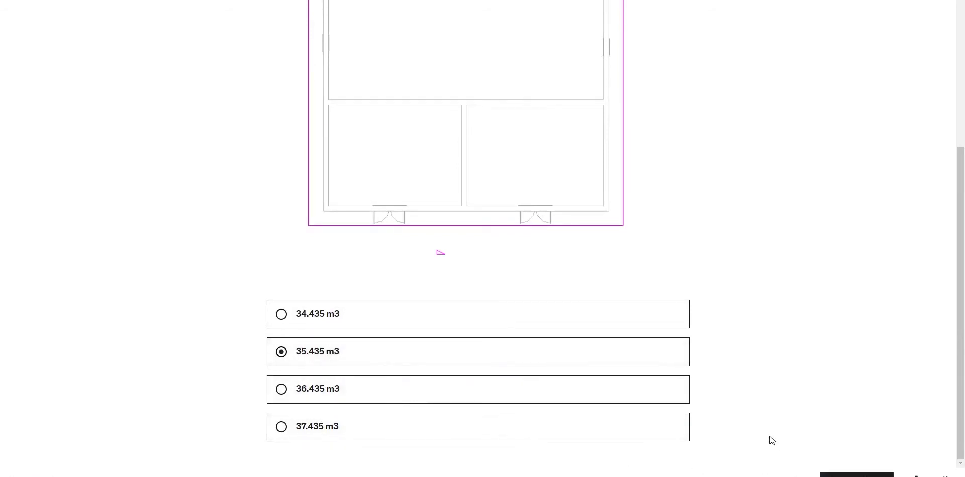
scroll(783, 442, up, 5)
scroll(798, 436, up, 1)
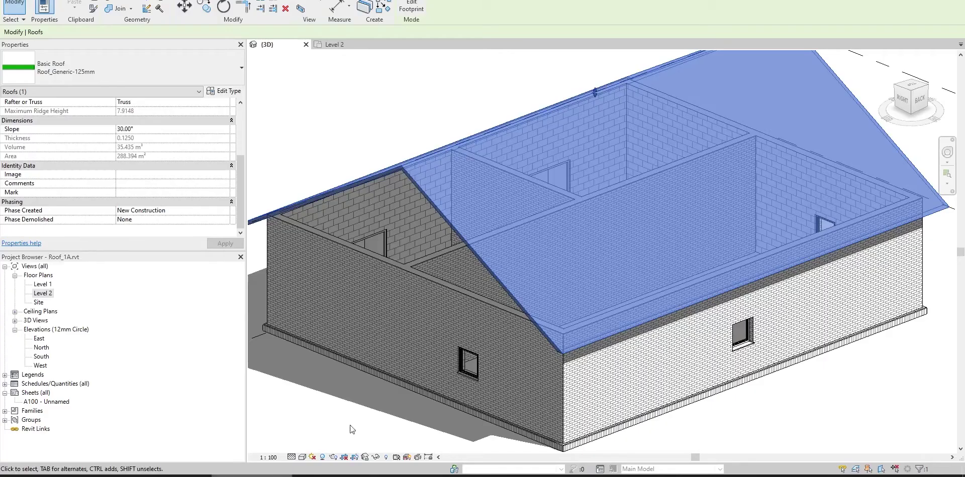
Reopen the roof footprint for editing in the Level 2 plan and select two sketch lines
middle_drag(352, 362, 343, 432)
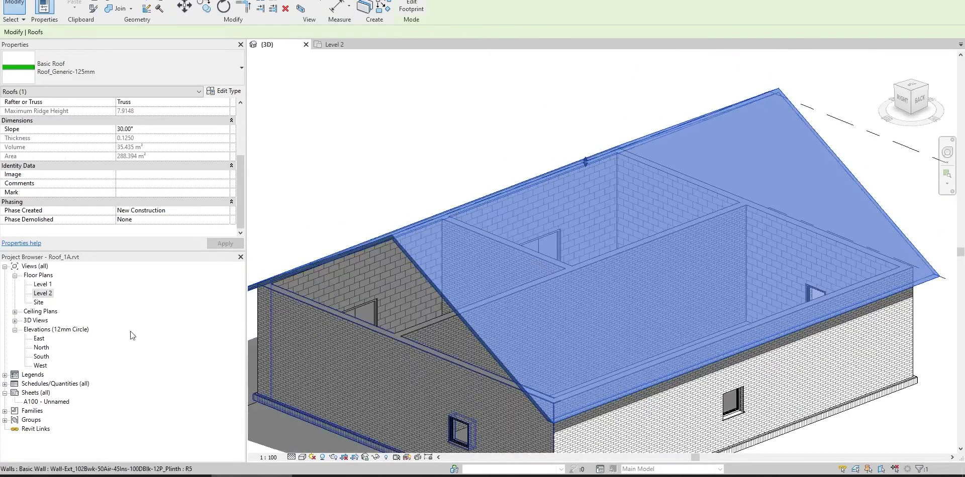
double_click(42, 294)
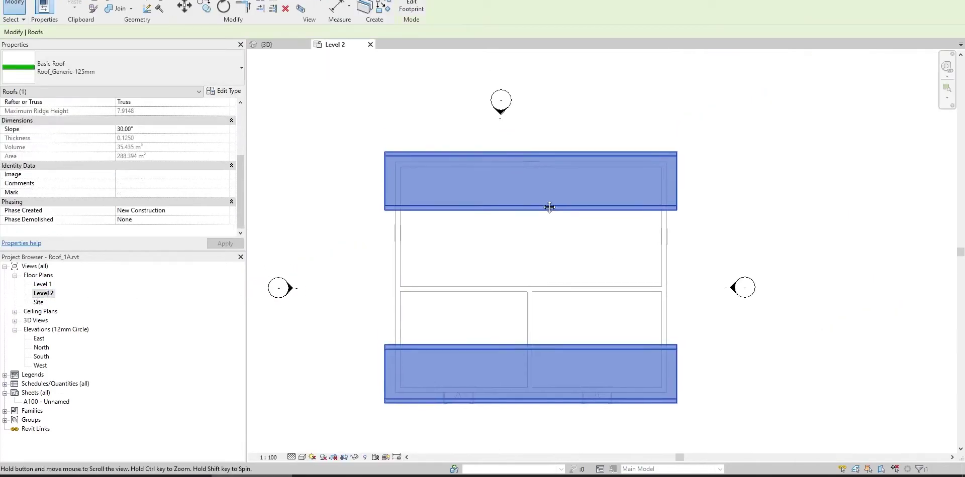
click(411, 6)
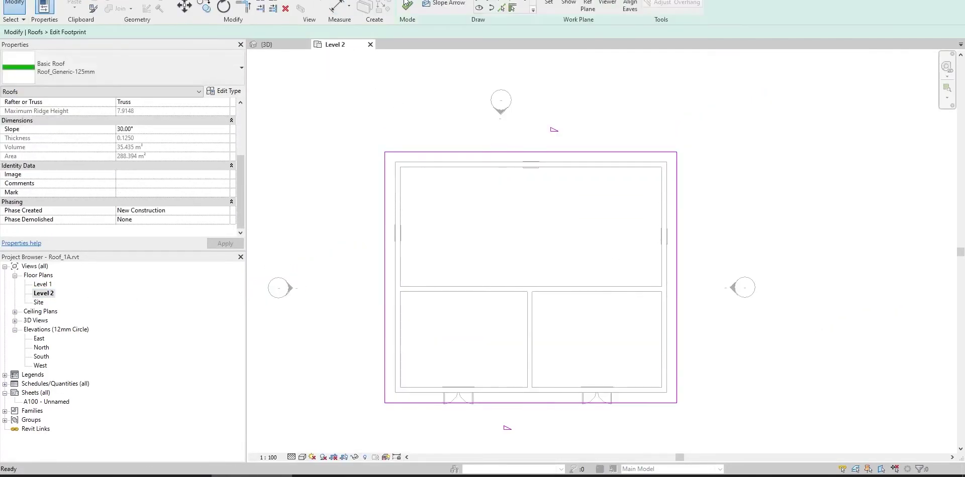
middle_drag(525, 186, 539, 205)
drag(737, 228, 353, 282)
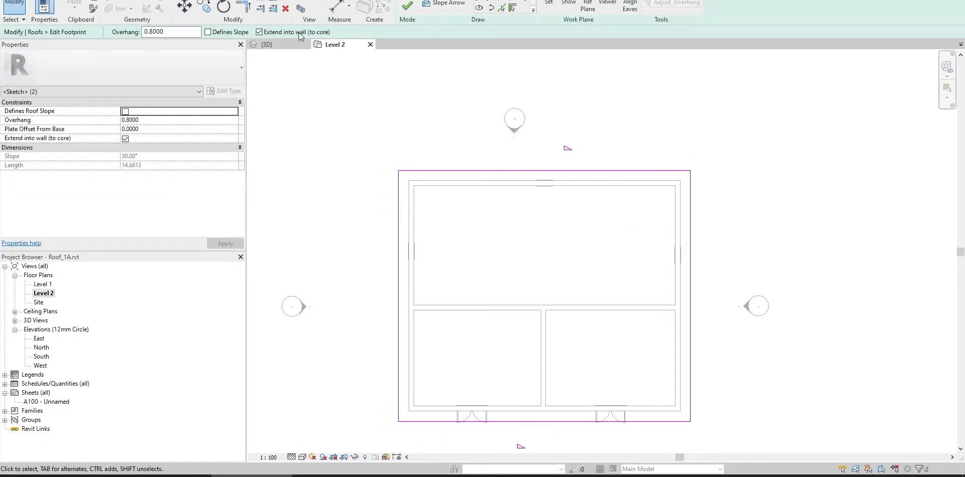
Make the two remaining footprint edges define slope and finish the roof without attaching walls
click(221, 33)
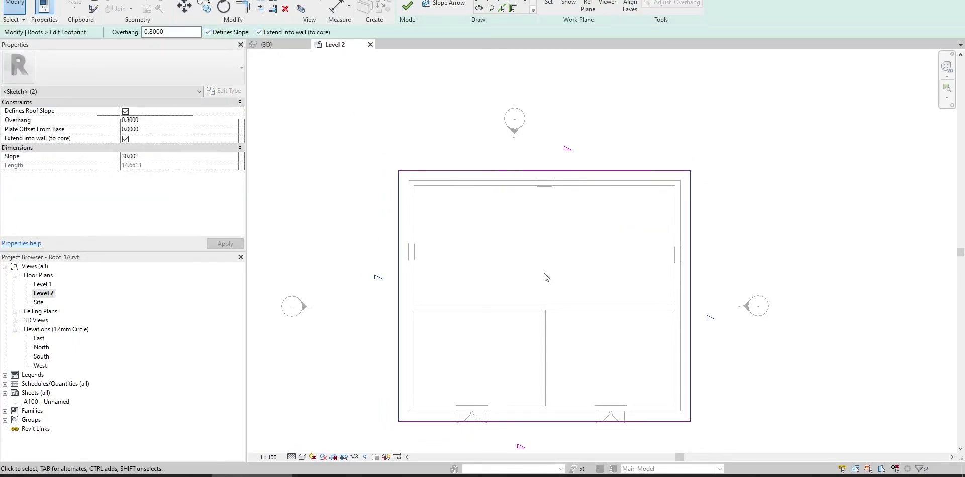
click(780, 219)
middle_drag(600, 289, 593, 268)
click(407, 7)
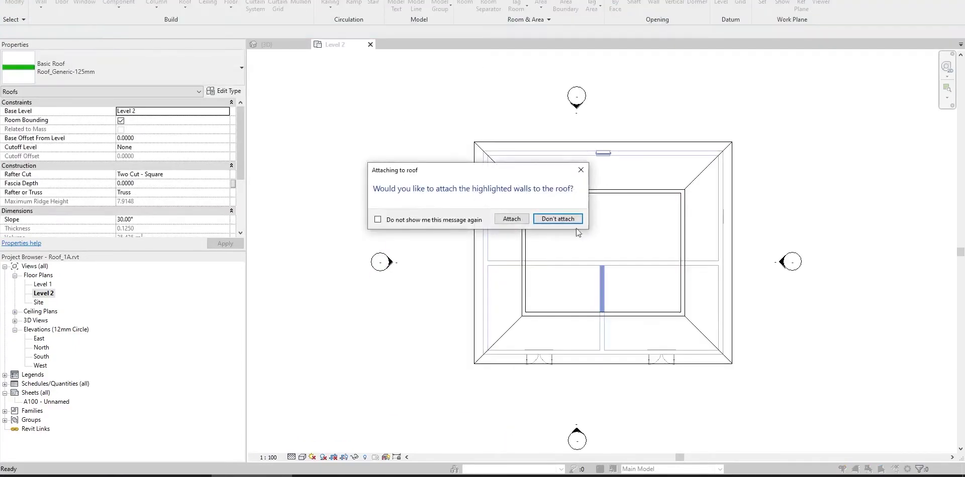
click(509, 220)
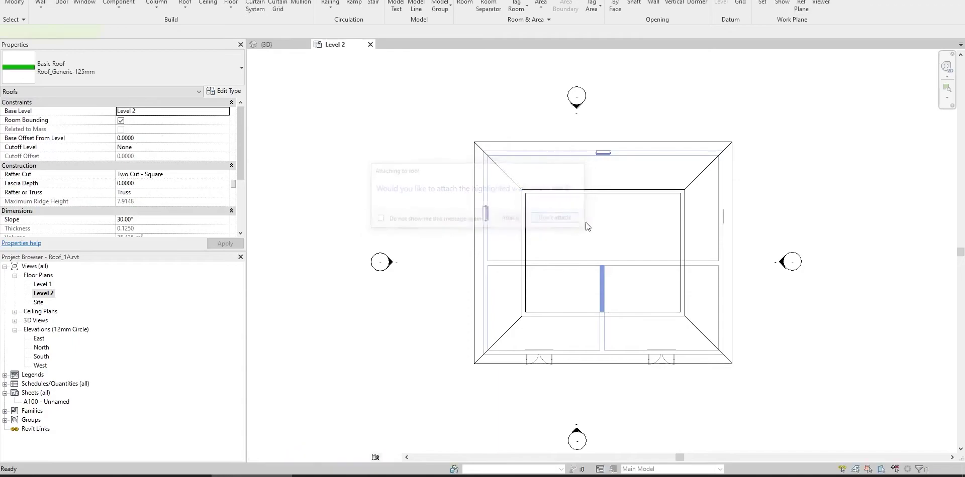
scroll(596, 237, up, 1)
Inspect the hip roof in 3D: 34.918 m³ volume and 288.394 m² area in Properties
click(266, 44)
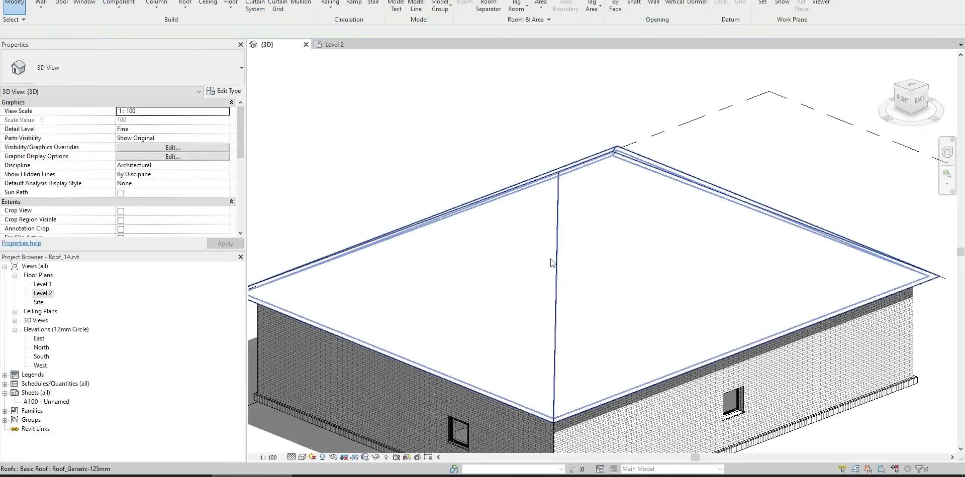
shift+middle_drag(577, 372, 607, 385)
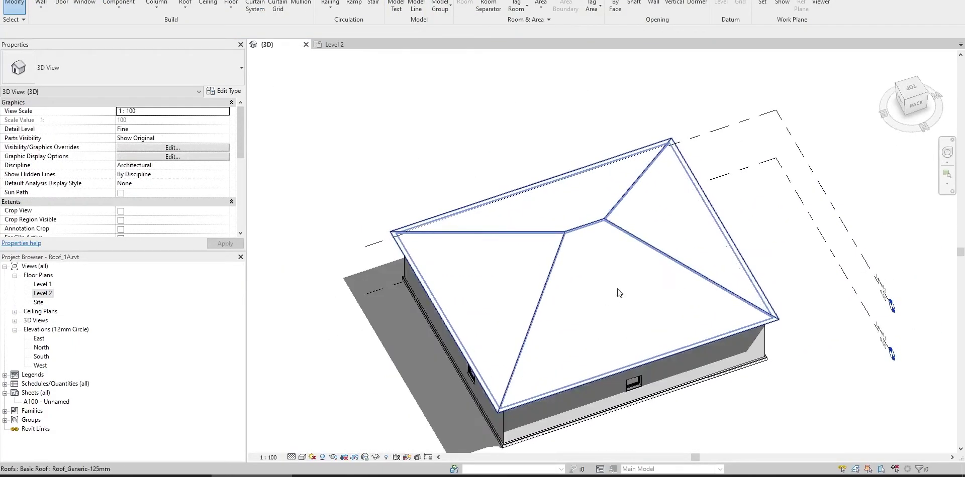
click(593, 249)
shift+middle_drag(587, 283, 618, 241)
shift+middle_drag(672, 161, 684, 272)
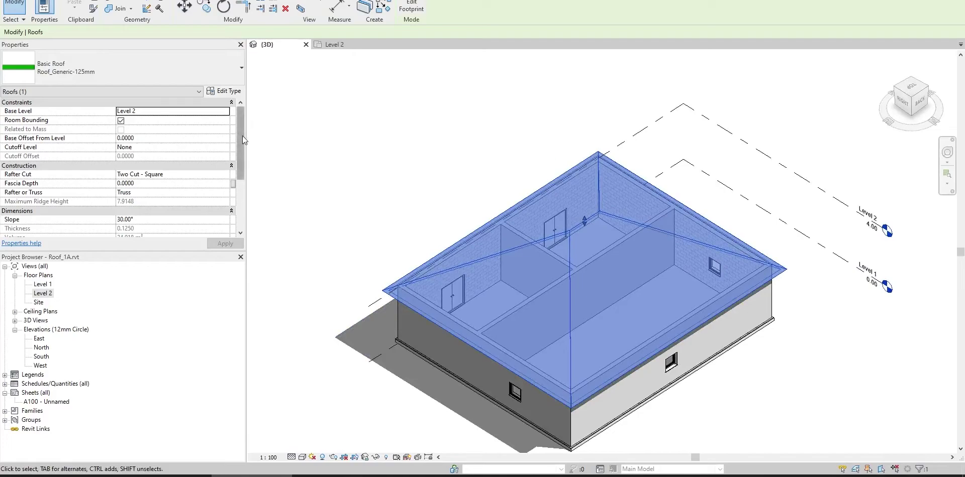
drag(242, 136, 244, 171)
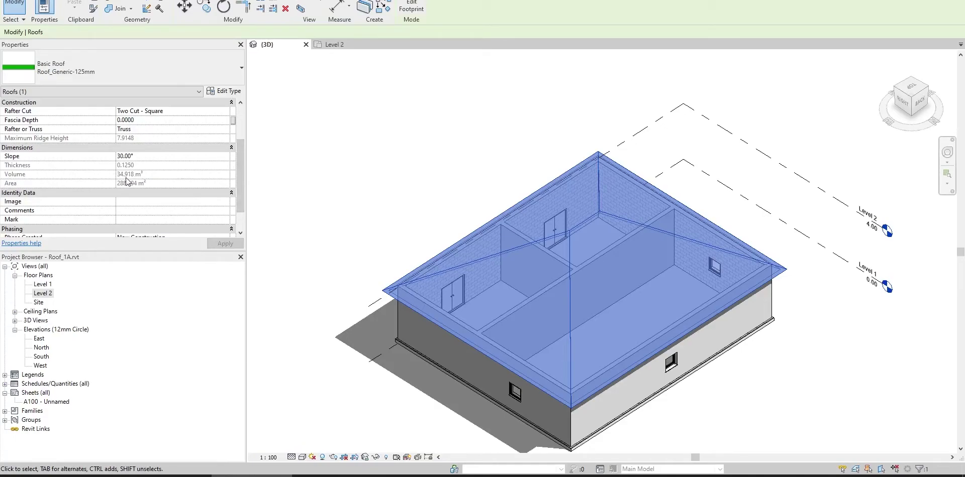
shift+middle_drag(621, 361, 623, 265)
shift+middle_drag(567, 239, 578, 251)
Re-edit the roof footprint back to a gable and attach the highlighted walls to the roof
key(Escape)
shift+middle_drag(608, 277, 643, 301)
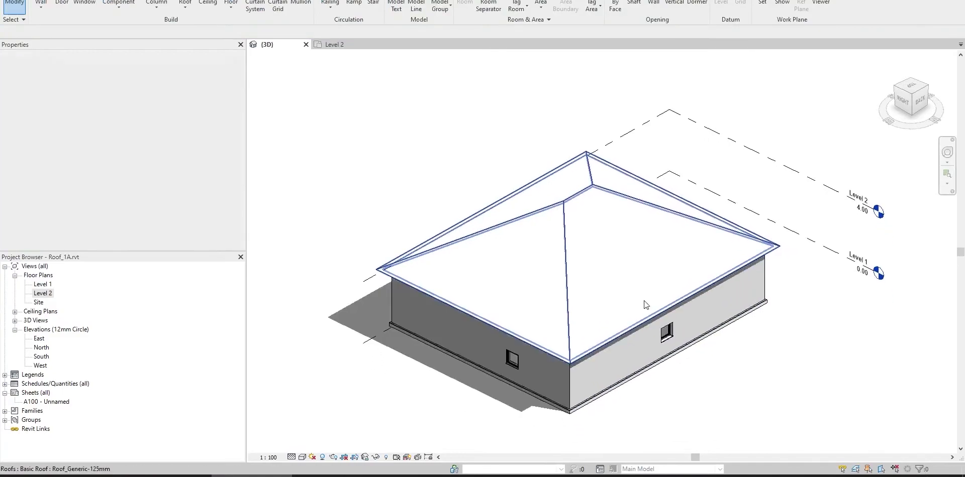
double_click(643, 301)
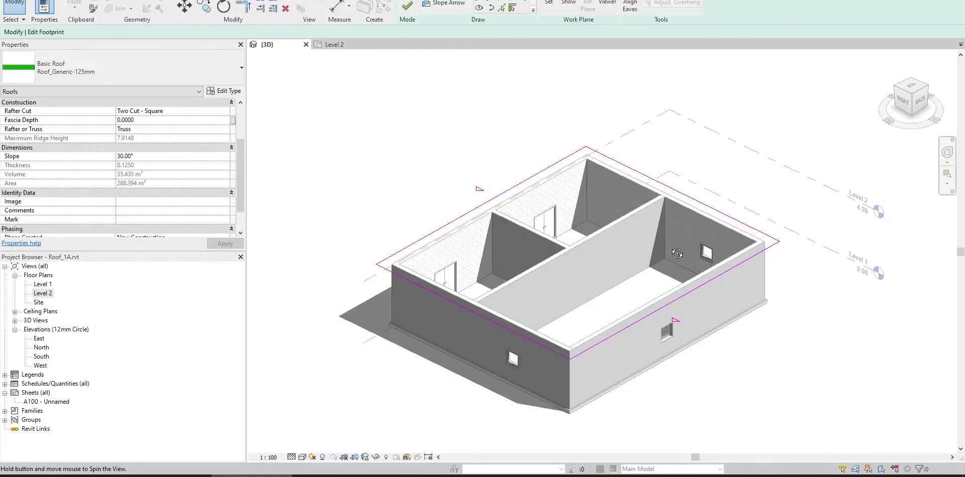
shift+middle_drag(677, 266, 633, 236)
click(407, 7)
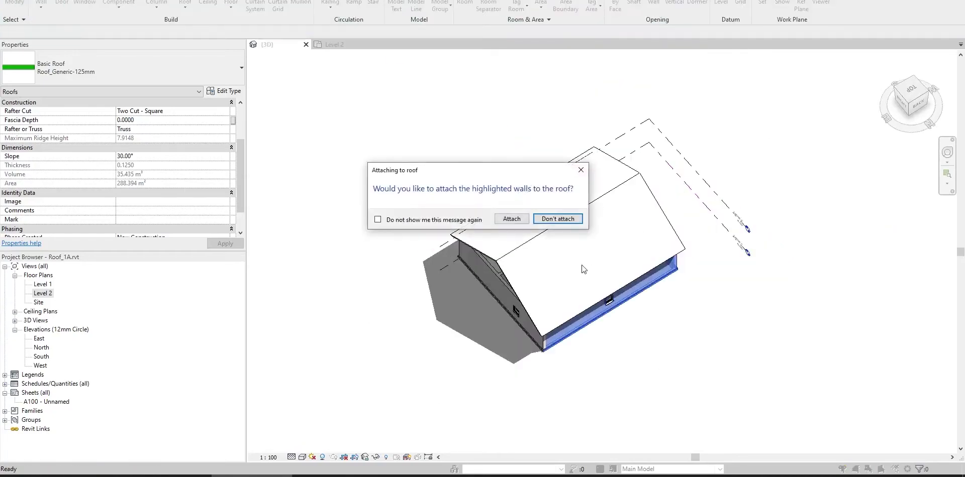
click(511, 219)
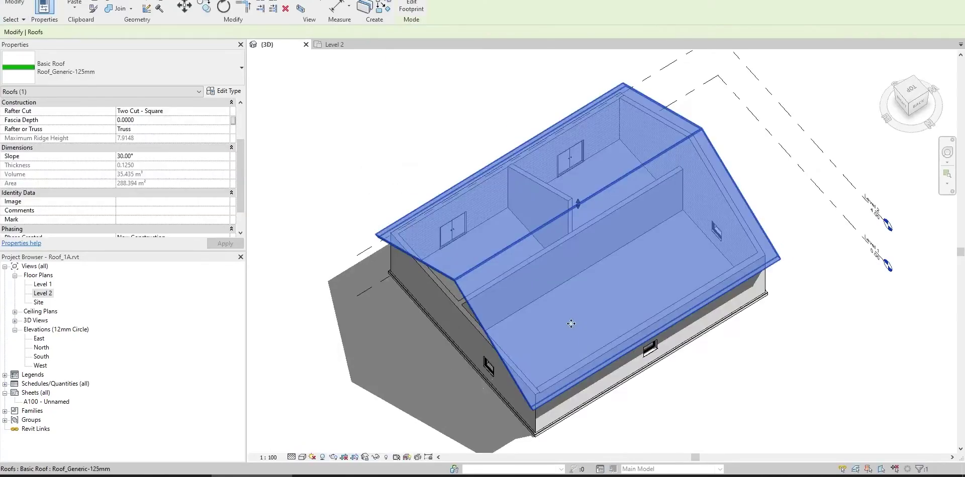
shift+middle_drag(653, 372, 568, 341)
click(699, 390)
Attach the gable end wall's top to the roof, confirm the 35.435 m³ volume, and close 3D
click(452, 318)
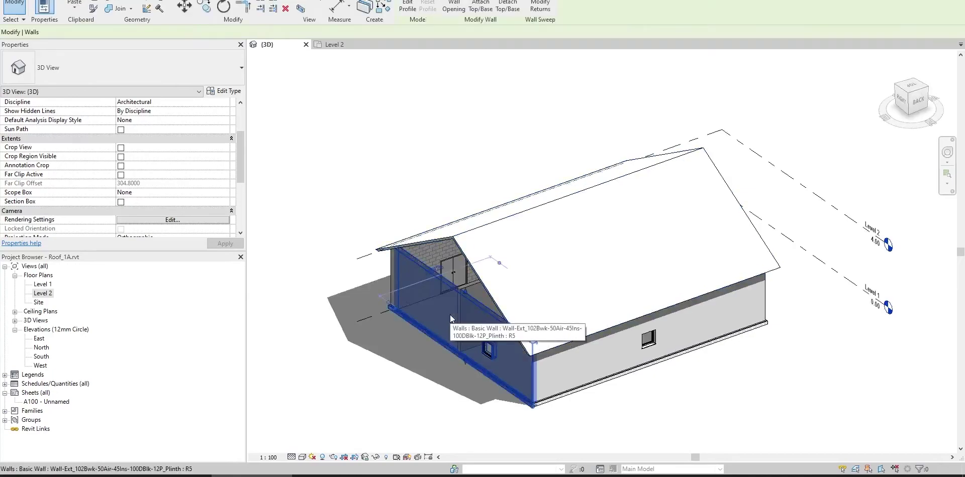
middle_drag(459, 83, 465, 93)
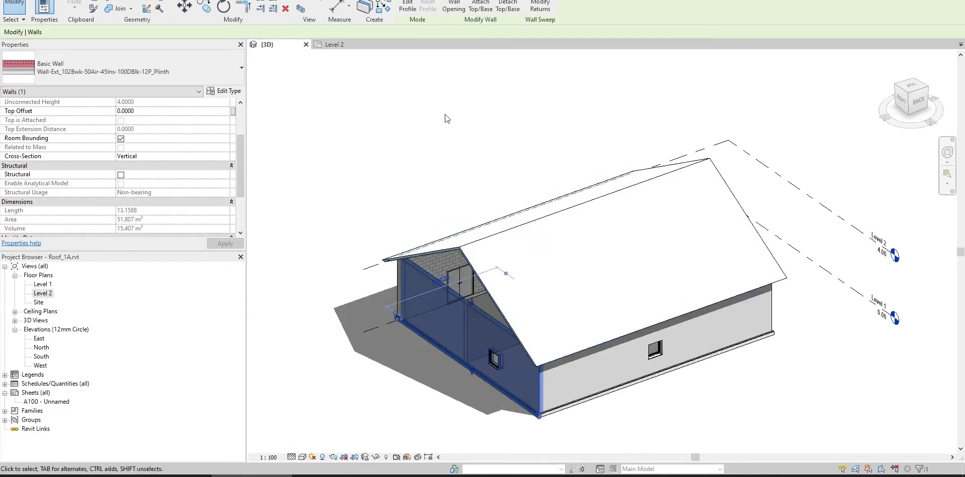
click(480, 9)
click(491, 258)
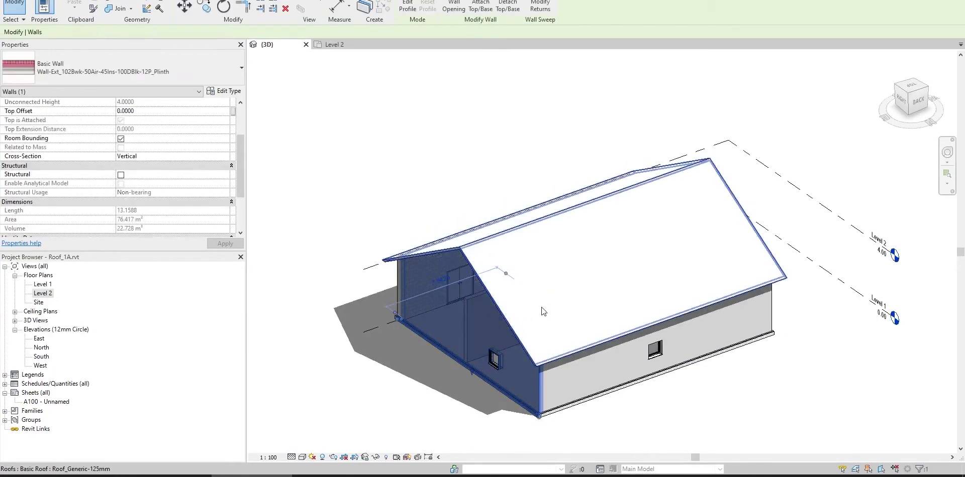
click(393, 191)
shift+middle_drag(424, 266, 617, 369)
click(634, 220)
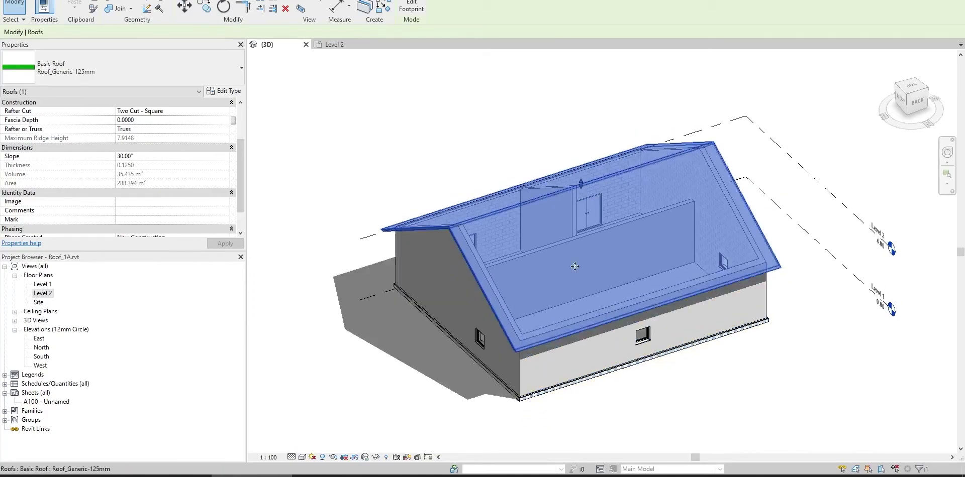
click(309, 44)
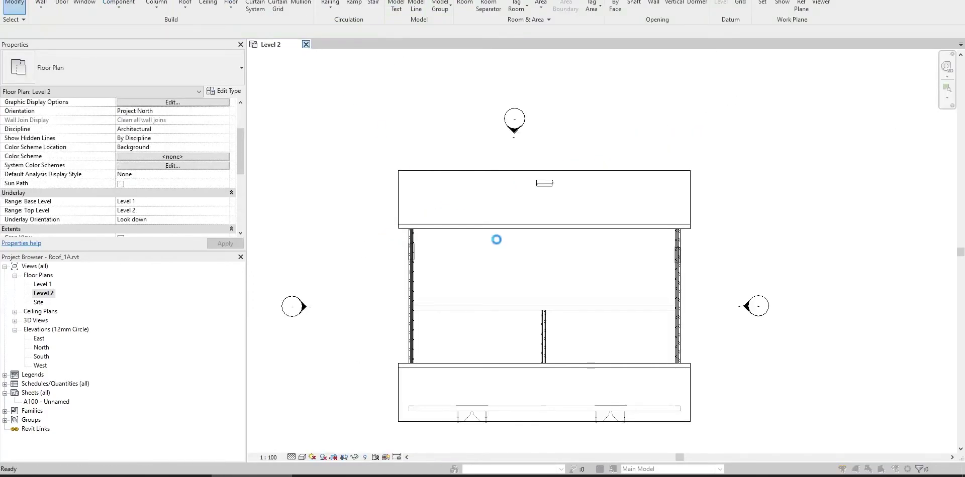
Close the Level 2 plan without saving and return to the quiz page
click(306, 45)
click(490, 222)
key(alt+Tab)
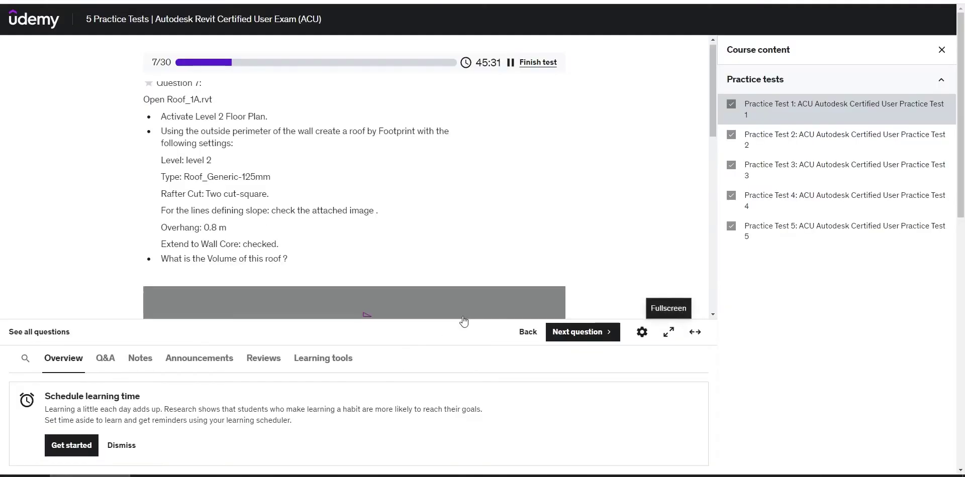
Answer the roof volume question with 35.435 m3 and advance to Question 8
scroll(540, 242, down, 2)
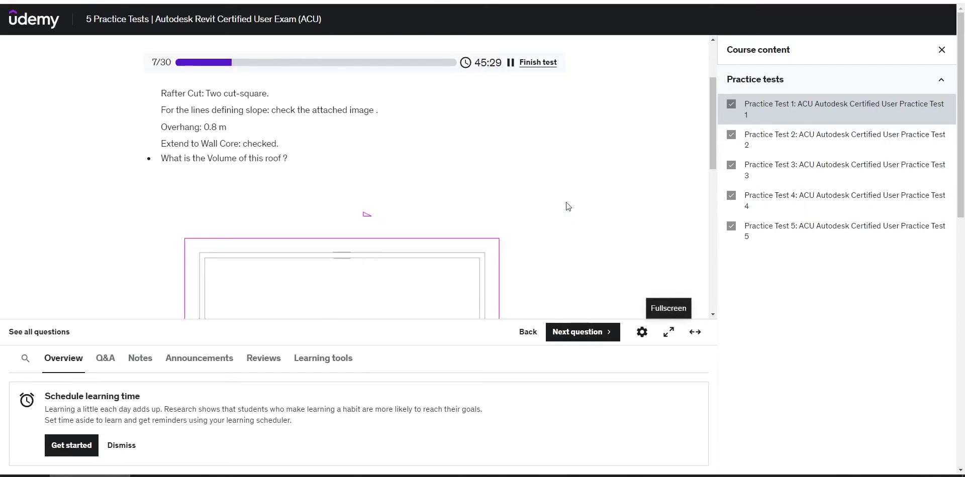
click(680, 336)
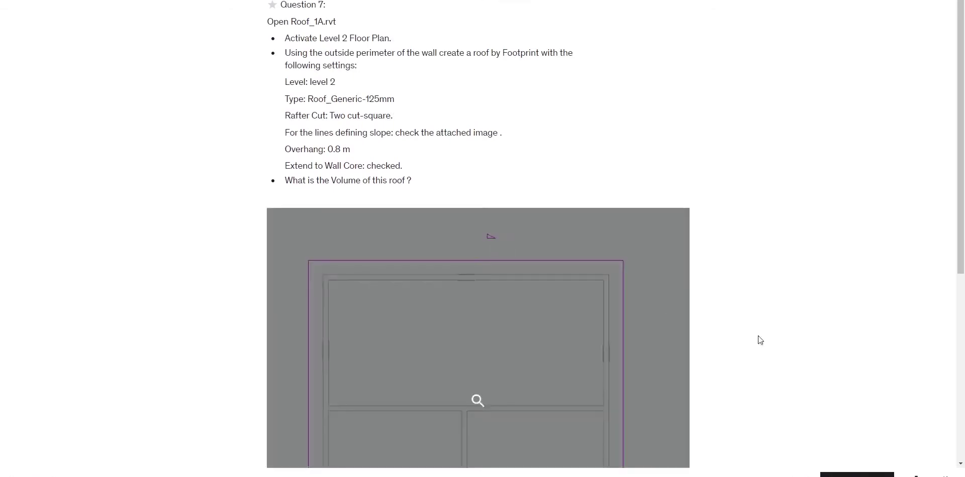
scroll(861, 450, down, 3)
scroll(801, 401, down, 3)
click(541, 364)
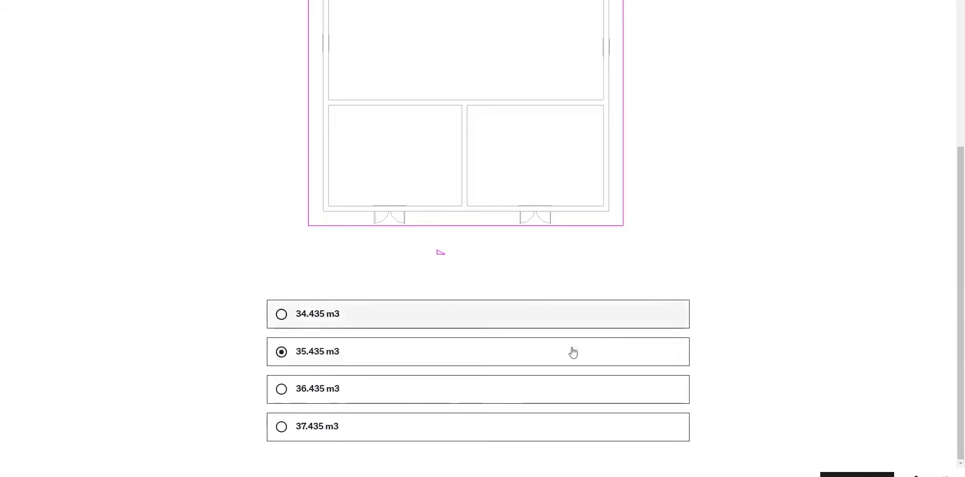
click(856, 474)
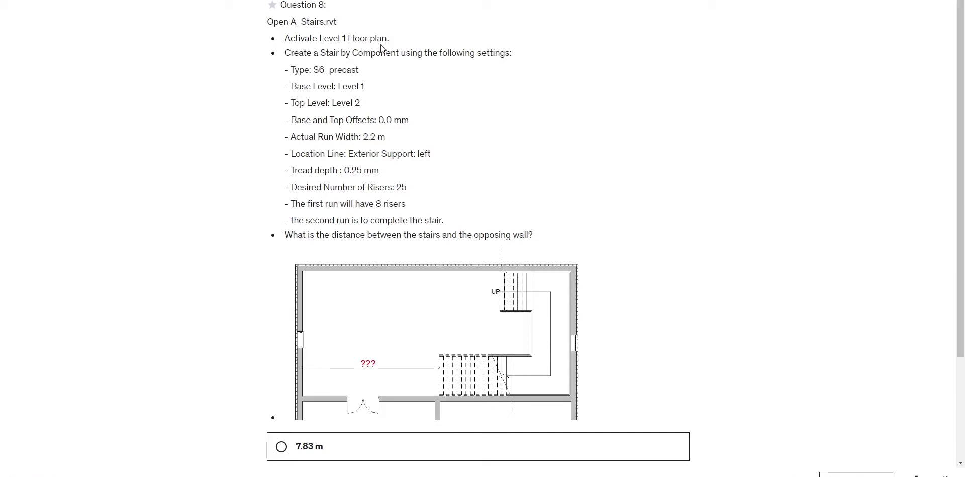
Highlight the 'Create a Stair by Component' requirement, review the answer options, and return to Revit
drag(282, 54, 481, 55)
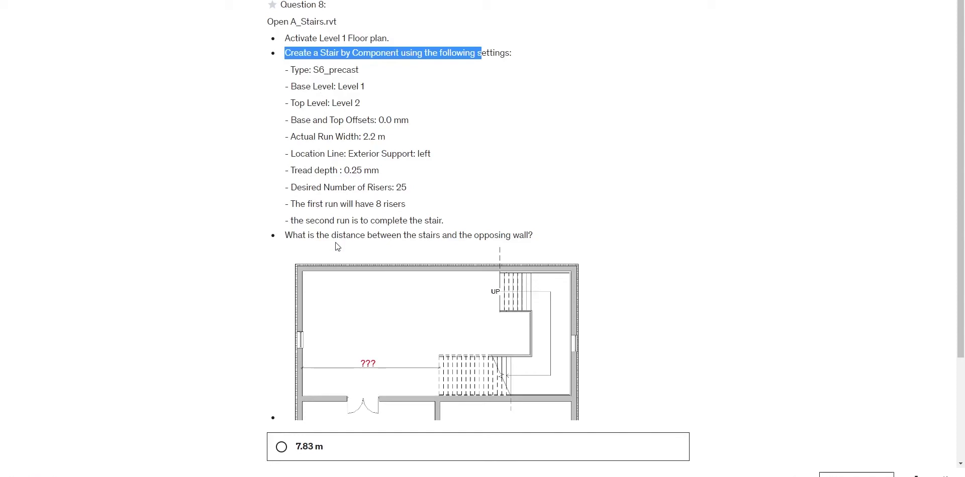
scroll(255, 245, down, 1)
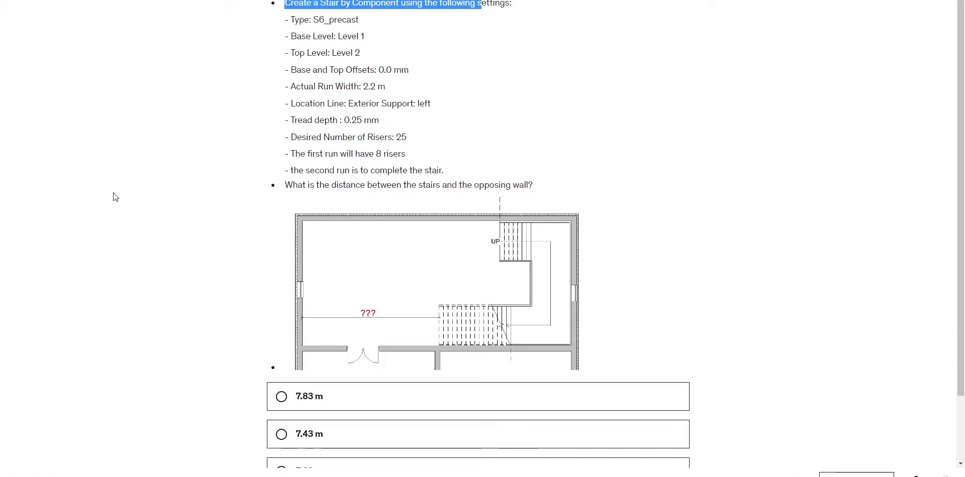
scroll(180, 230, up, 1)
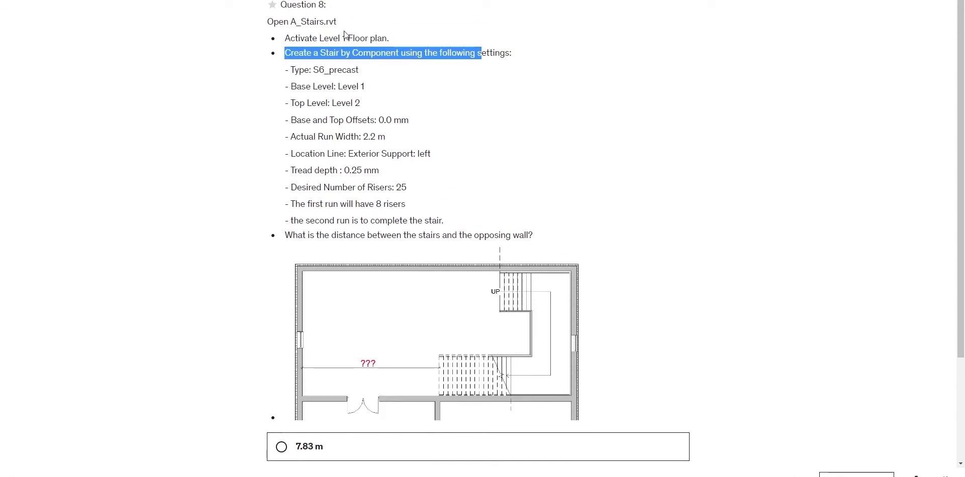
key(alt+Tab)
Open A_stairs.rvt from the Practice Exam 1_Files folder and bring it to the front
click(70, 73)
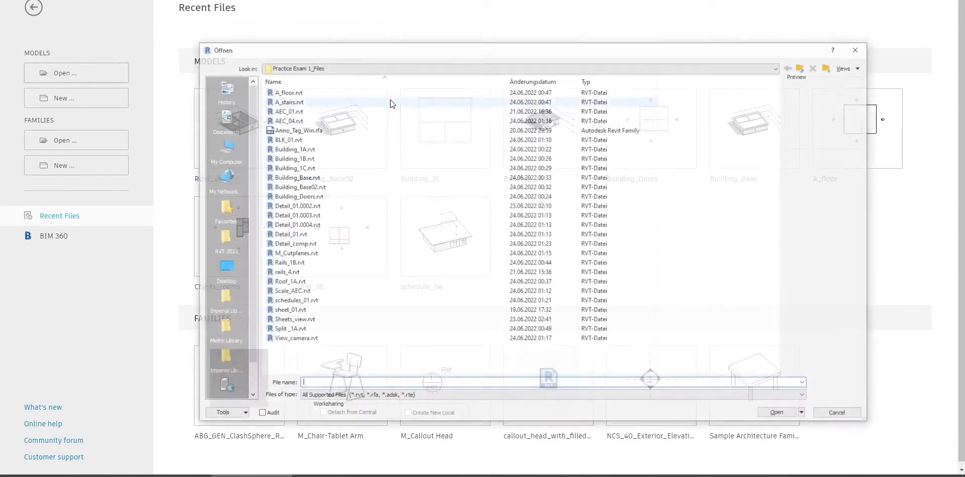
click(300, 102)
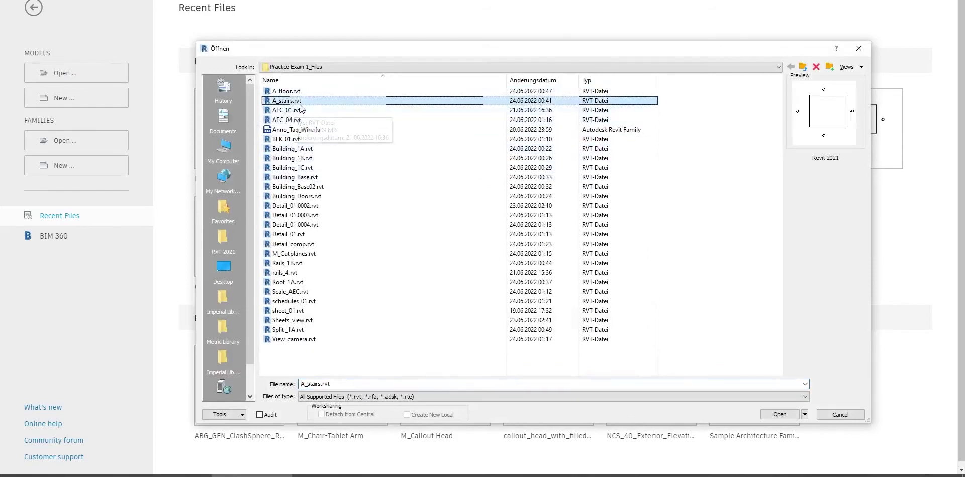
double_click(297, 101)
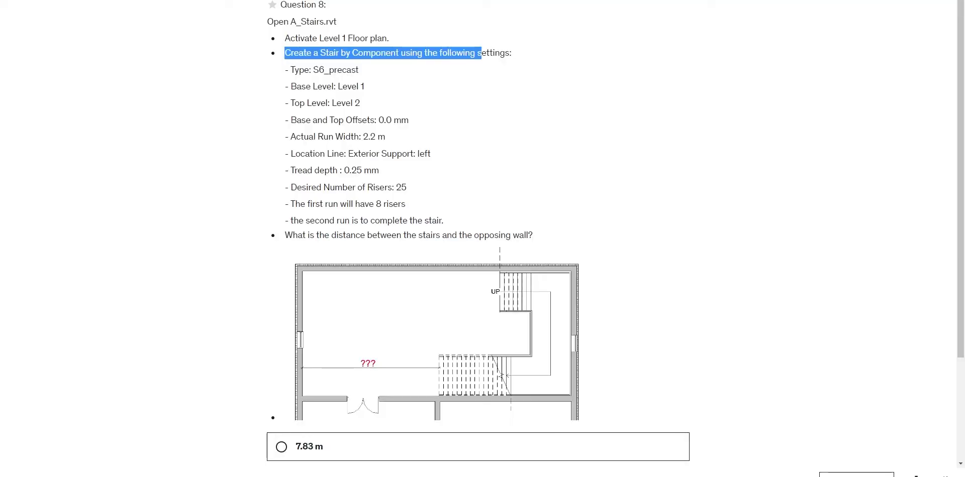
key(alt+Tab)
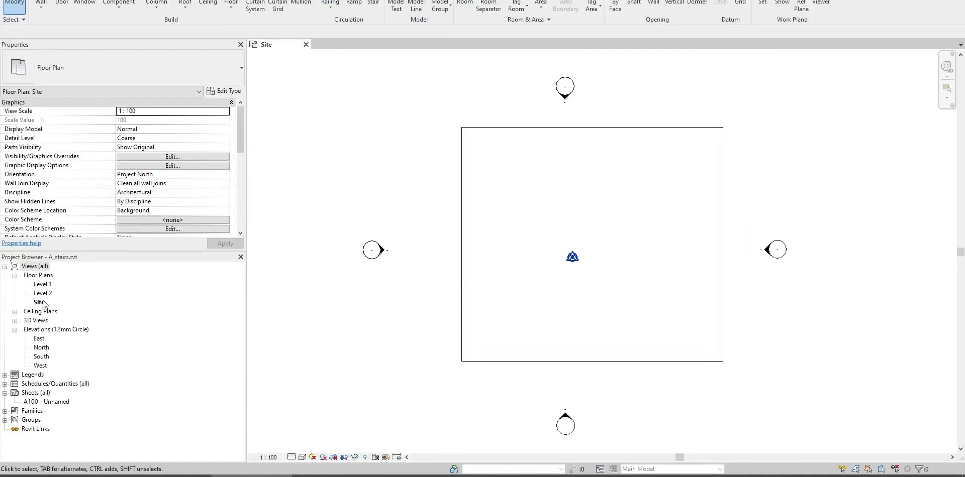
Open the Level 1 floor plan and zoom onto the first run's start point at the top wall
double_click(42, 284)
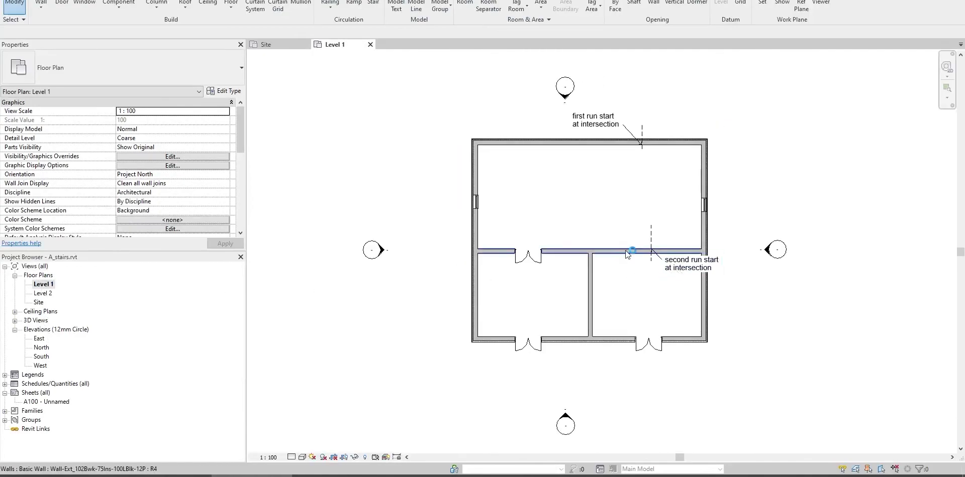
scroll(618, 216, down, 3)
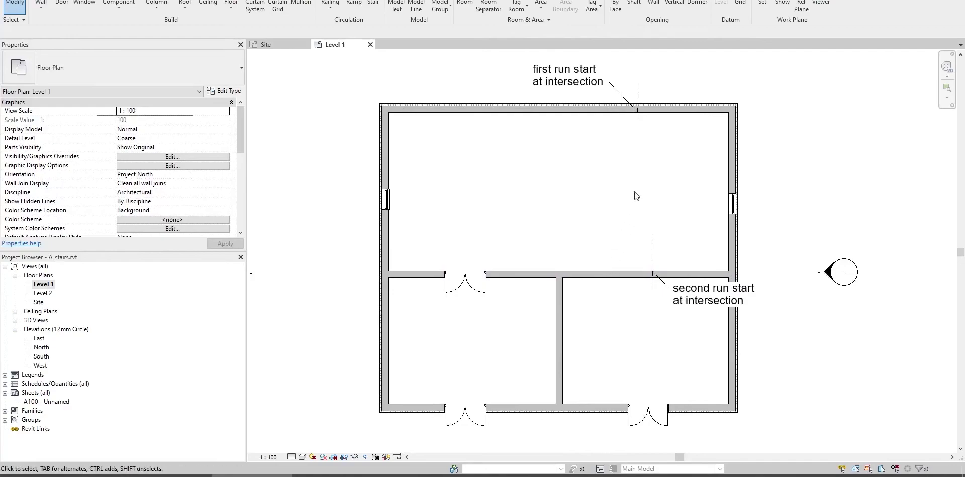
scroll(687, 171, up, 2)
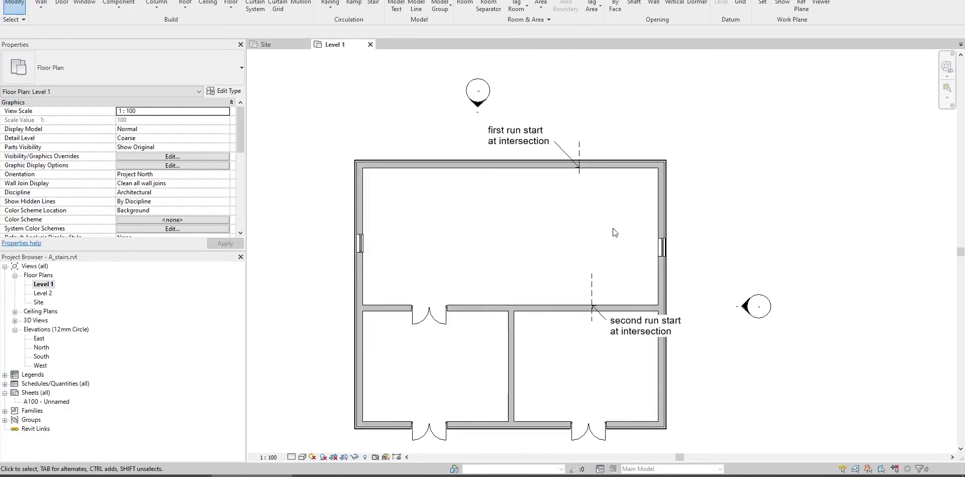
scroll(577, 178, up, 1)
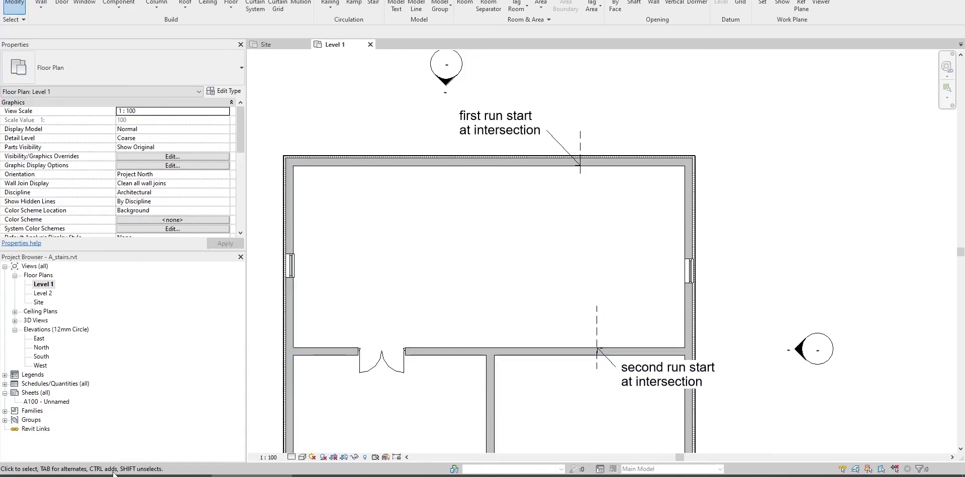
scroll(581, 166, up, 8)
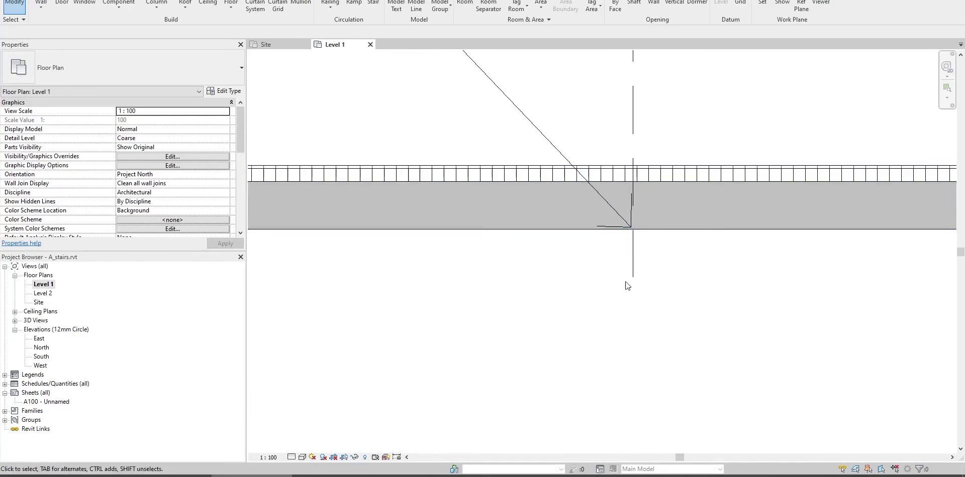
Select the first-run guide line and read its 1.6361 length and 11.3009 offset dimensions
click(632, 254)
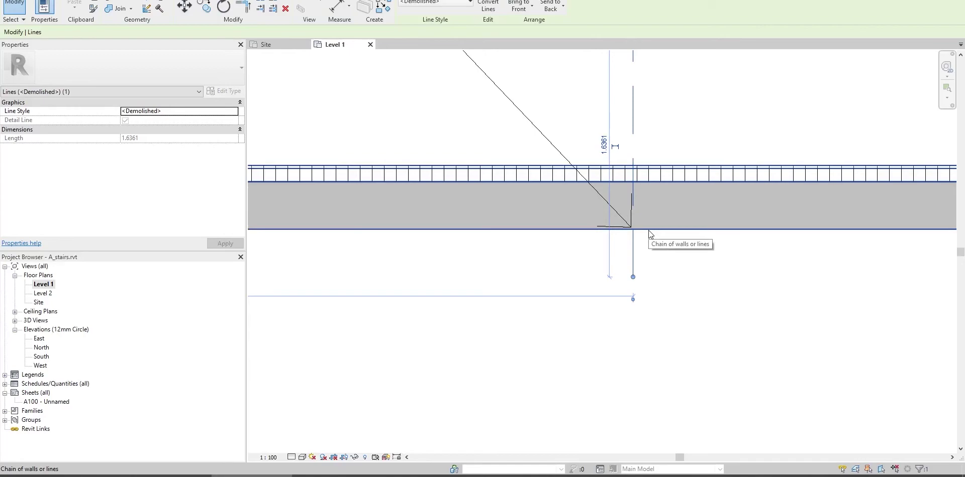
middle_drag(653, 231, 634, 285)
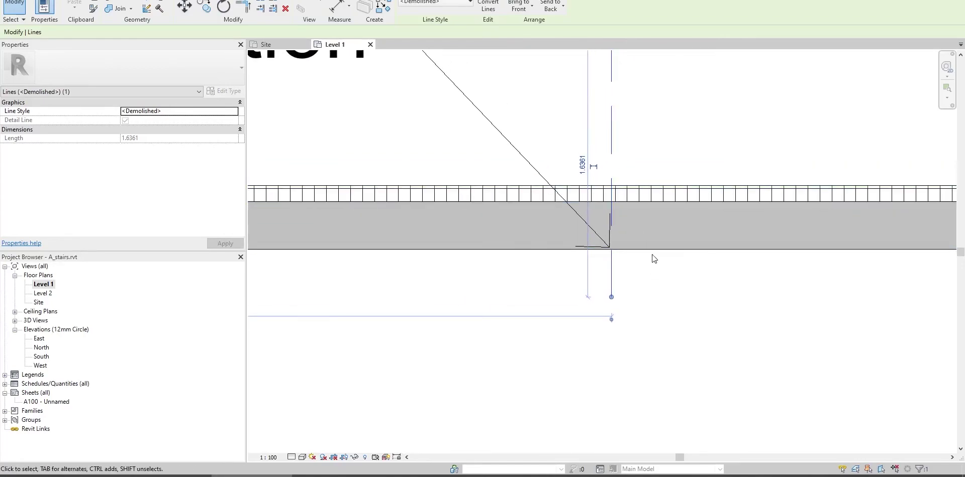
scroll(655, 265, down, 4)
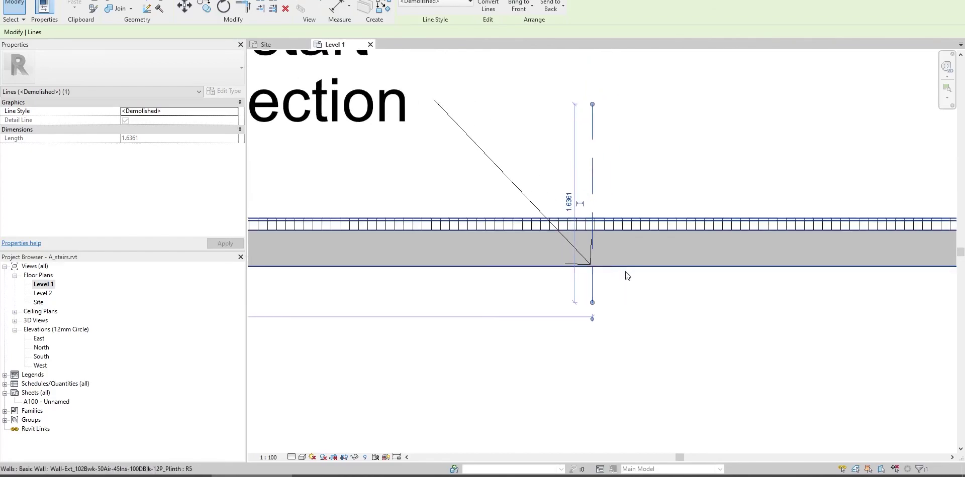
scroll(656, 308, down, 2)
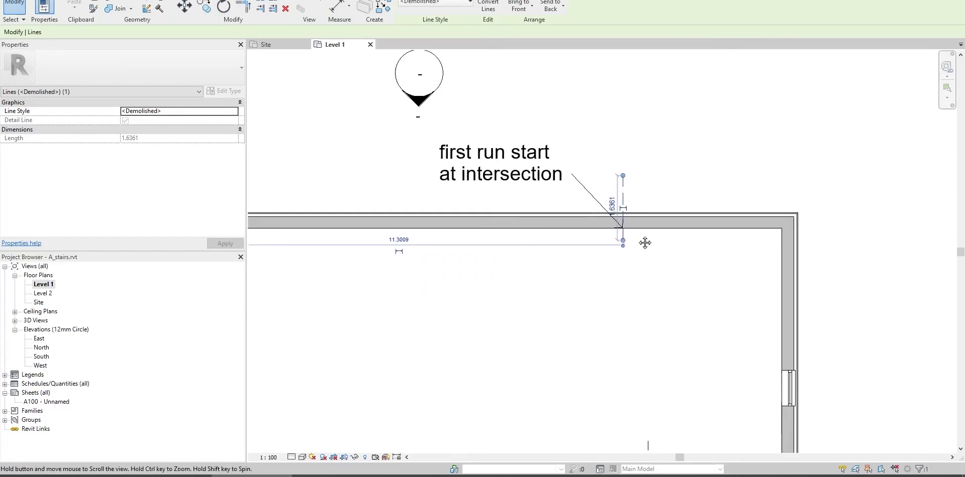
middle_drag(629, 364, 612, 251)
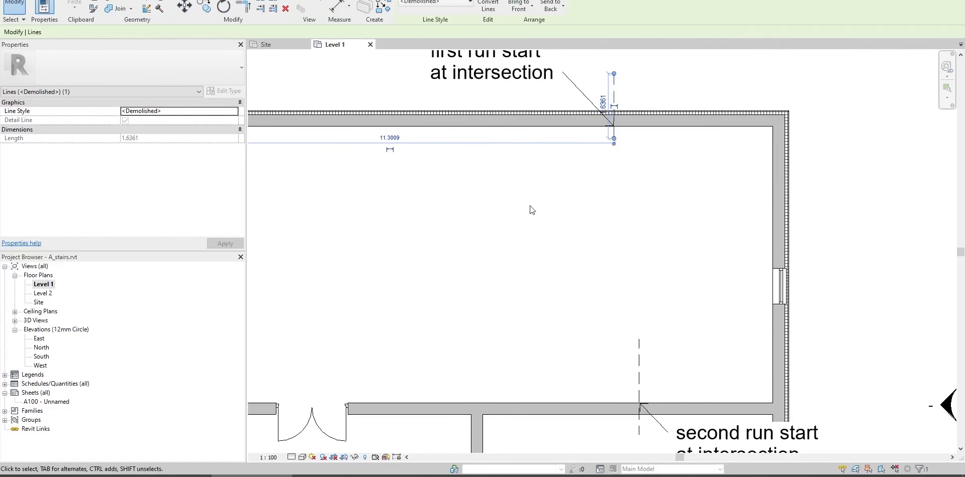
Scroll the quiz to inspect Question 8's stair plan image
scroll(531, 211, down, 2)
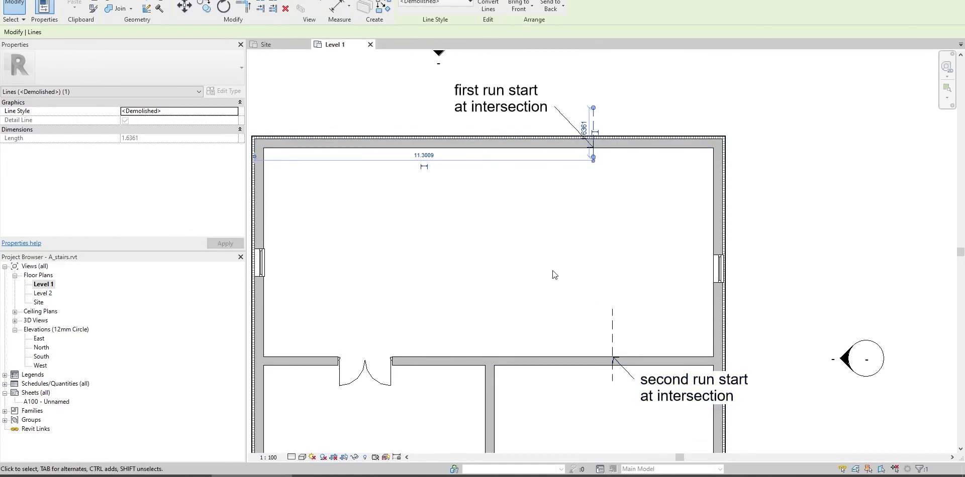
key(alt+Tab)
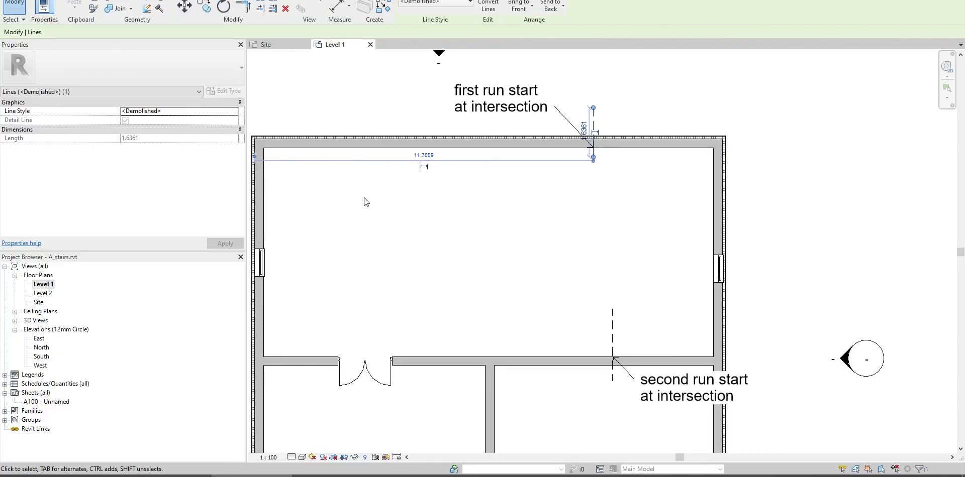
scroll(478, 196, down, 2)
Clear the guide line selection, frame the upper room, and start the Stair by Component tool
click(339, 125)
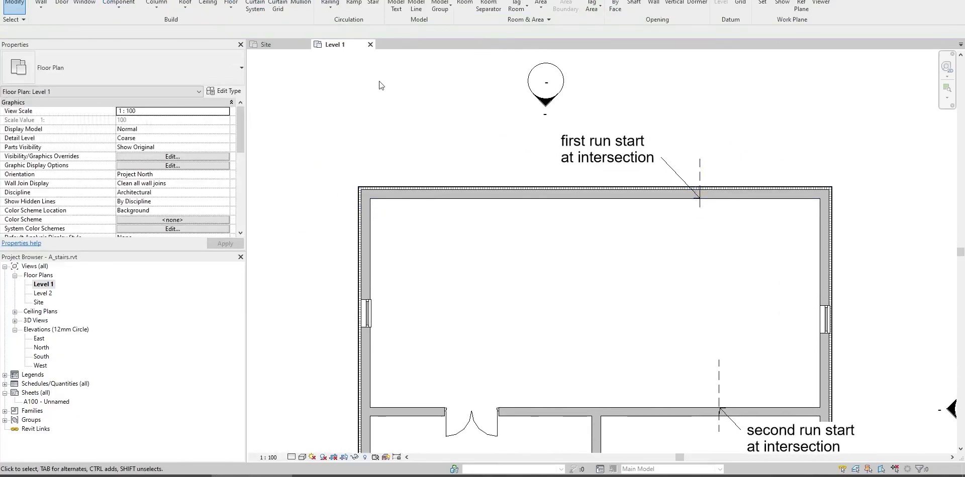
middle_drag(379, 86, 372, 125)
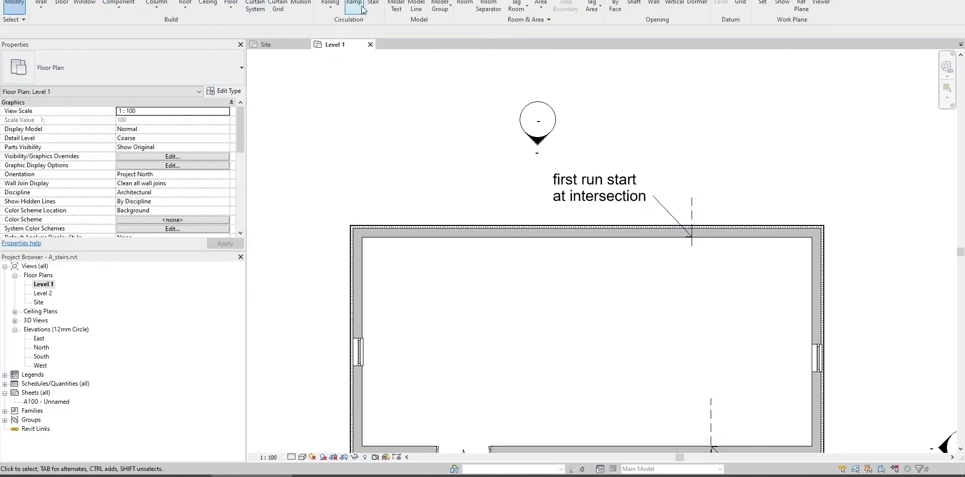
click(373, 6)
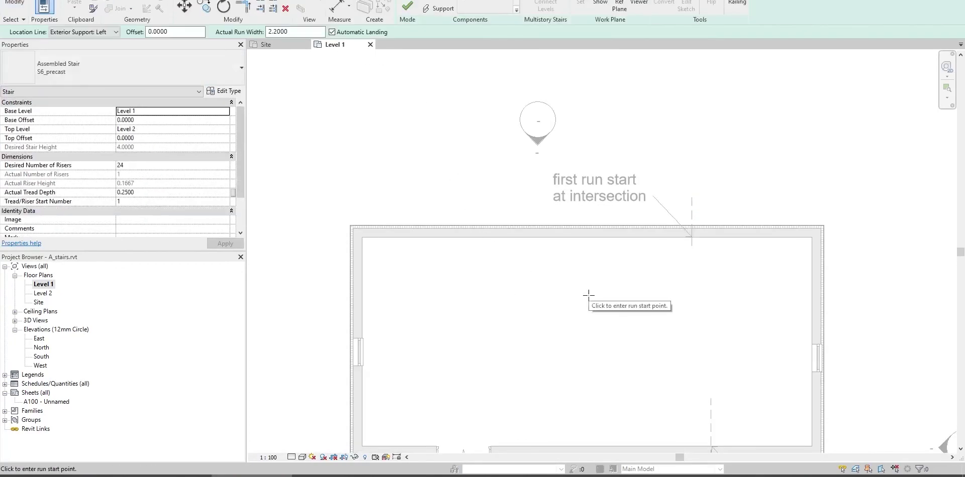